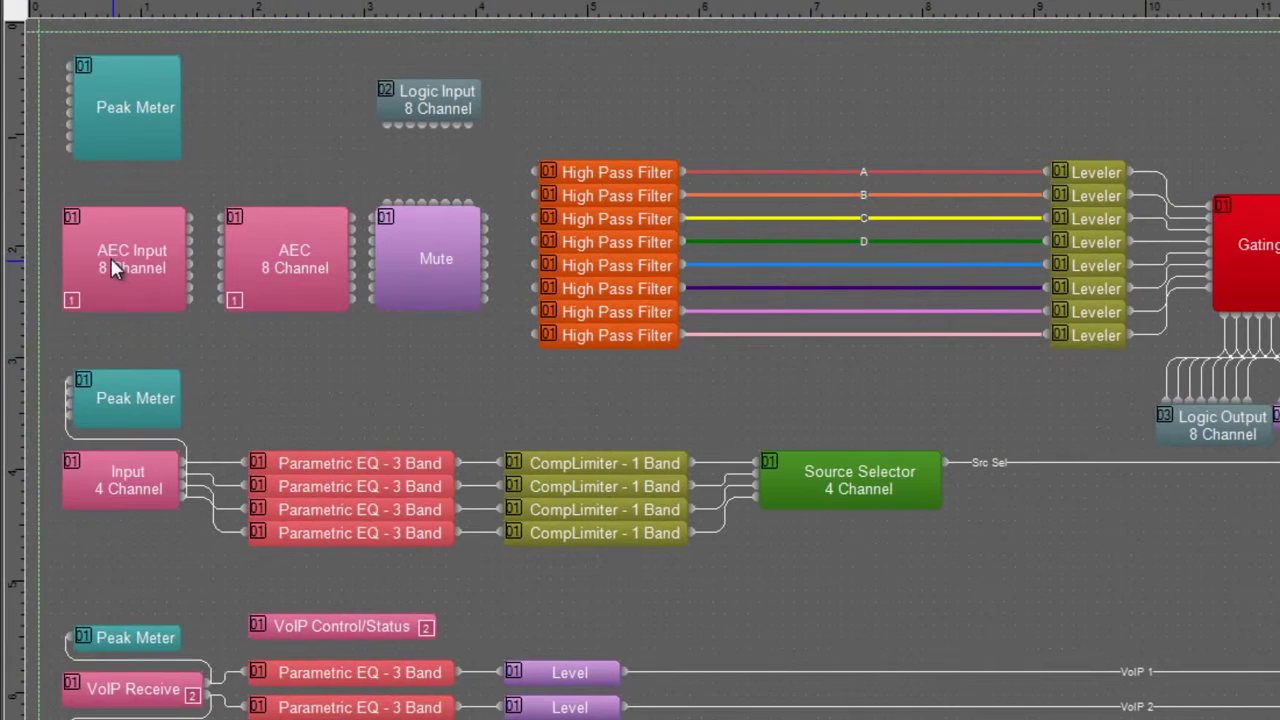
# - Connect audio between the AEC Input 8 Channel, Peak Meter and AEC 8 Channel blocks
pyautogui.click(113, 268)
pyautogui.keyDown('ctrl'); pyautogui.click(172, 150); pyautogui.keyUp('ctrl')
pyautogui.keyDown('ctrl'); pyautogui.click(252, 261); pyautogui.keyUp('ctrl')
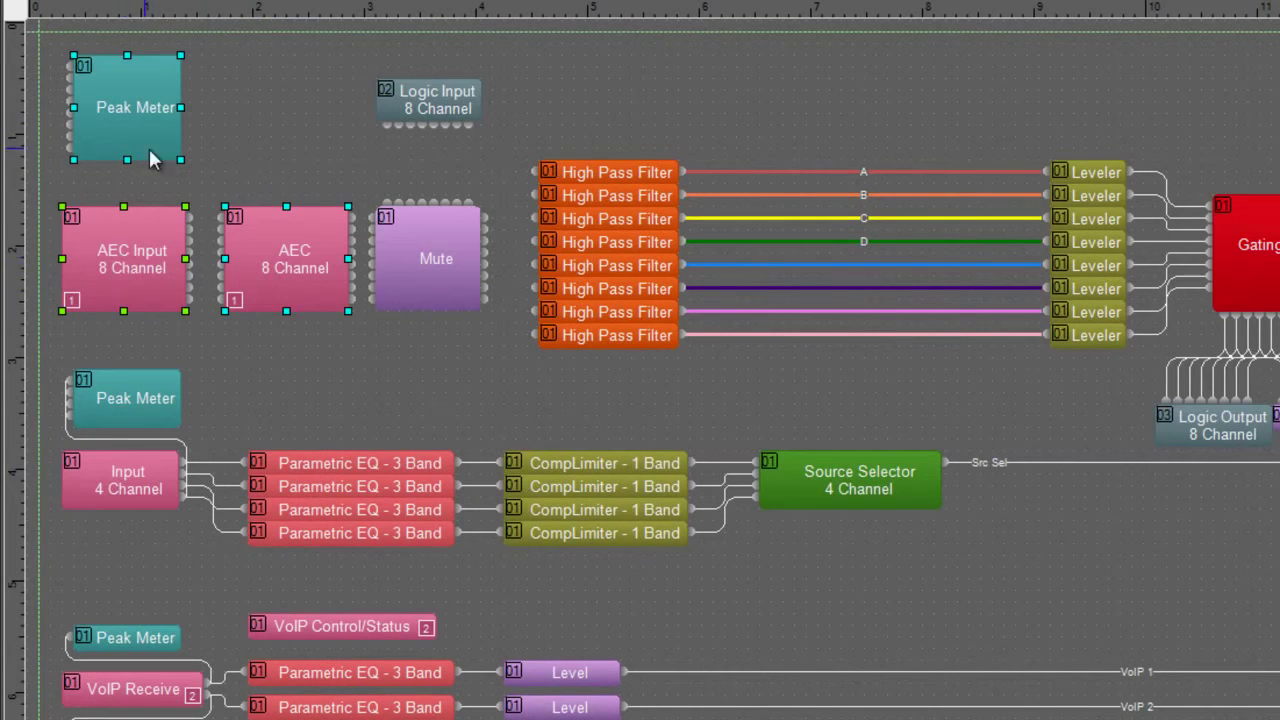
pyautogui.rightClick(135, 268)
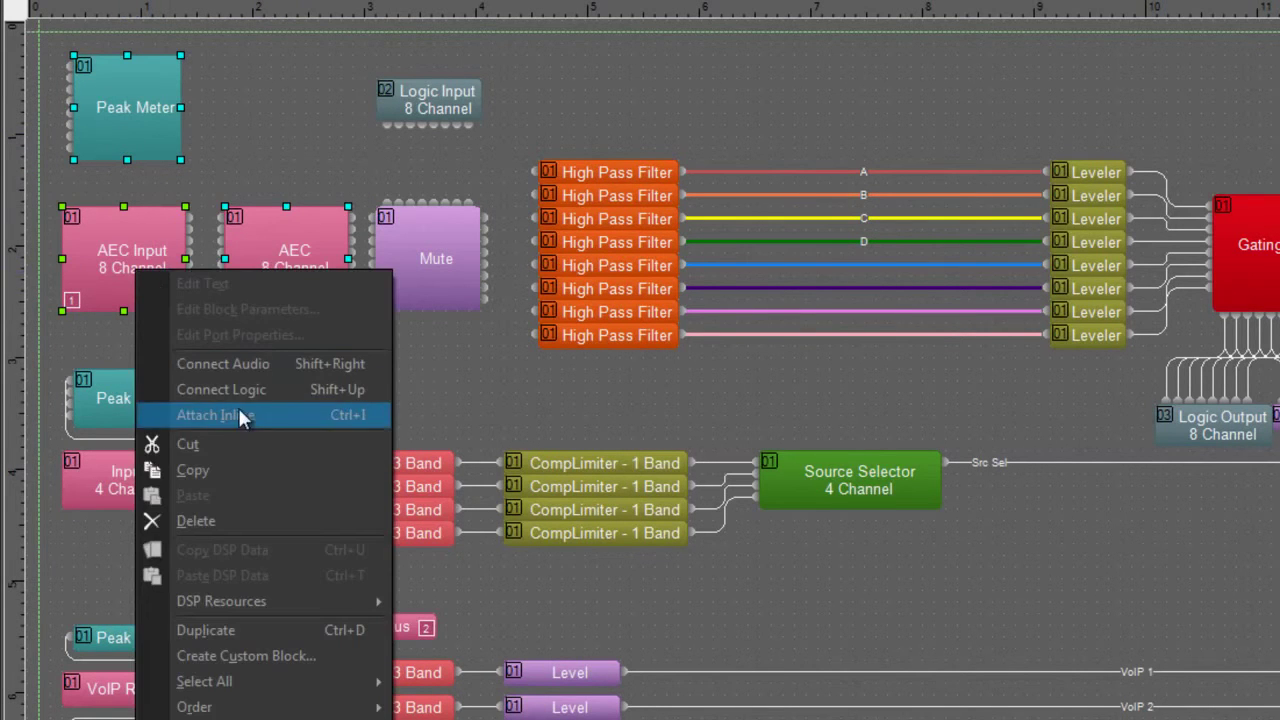
pyautogui.click(253, 362)
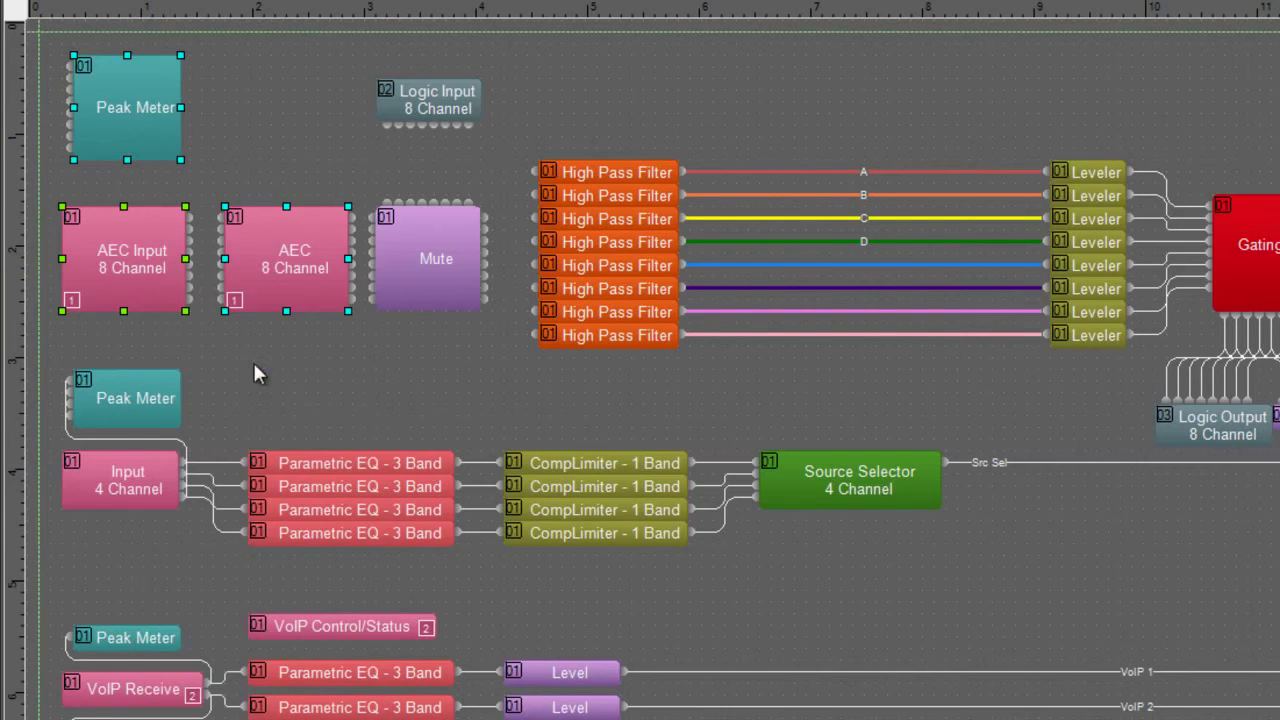
# - Select the AEC, Mute and High Pass Filter blocks together
pyautogui.click(422, 391)
pyautogui.click(427, 262)
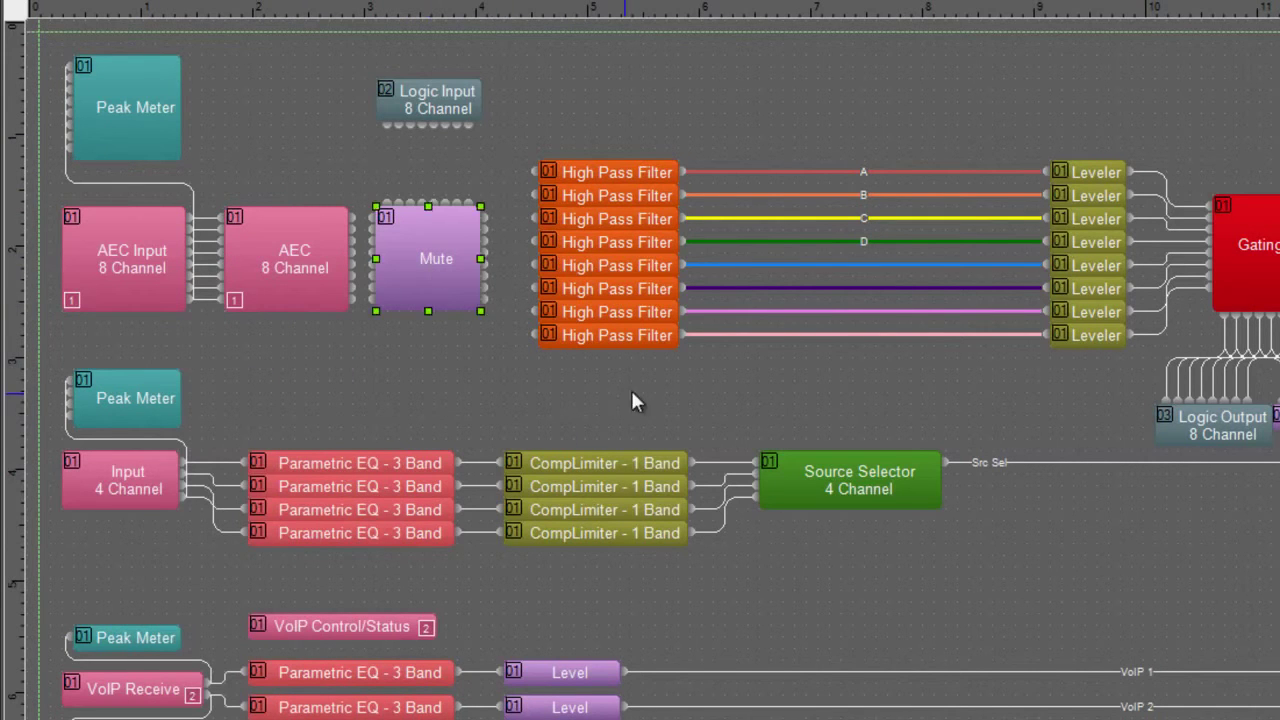
pyautogui.moveTo(730, 392); pyautogui.dragTo(209, 157)
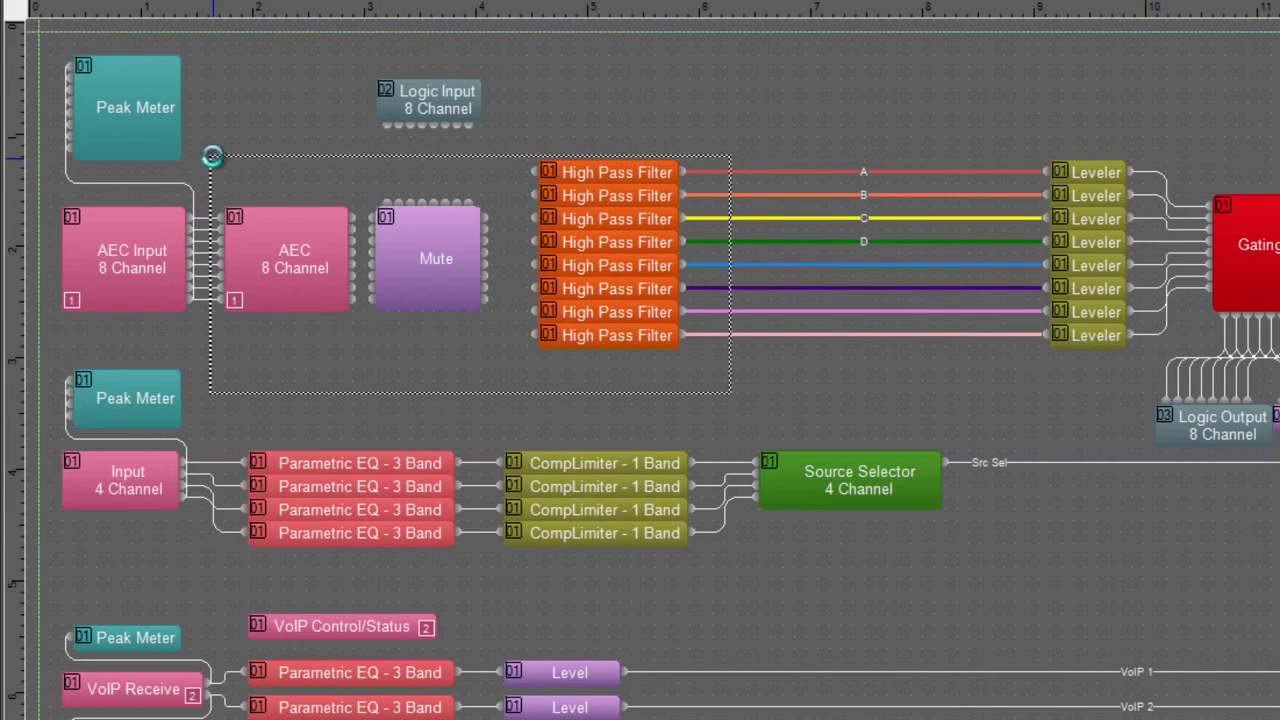
# - Wire Mute's audio outputs into the eight High Pass Filters
pyautogui.click(451, 261)
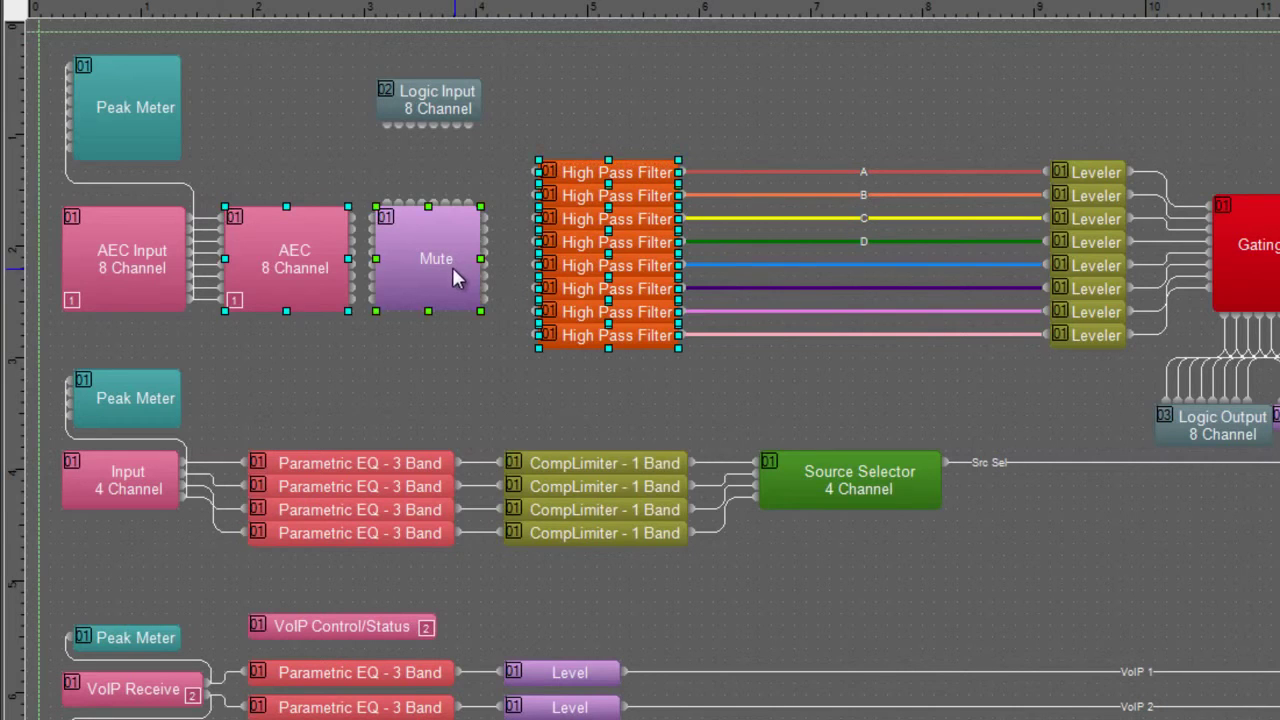
pyautogui.rightClick(432, 268)
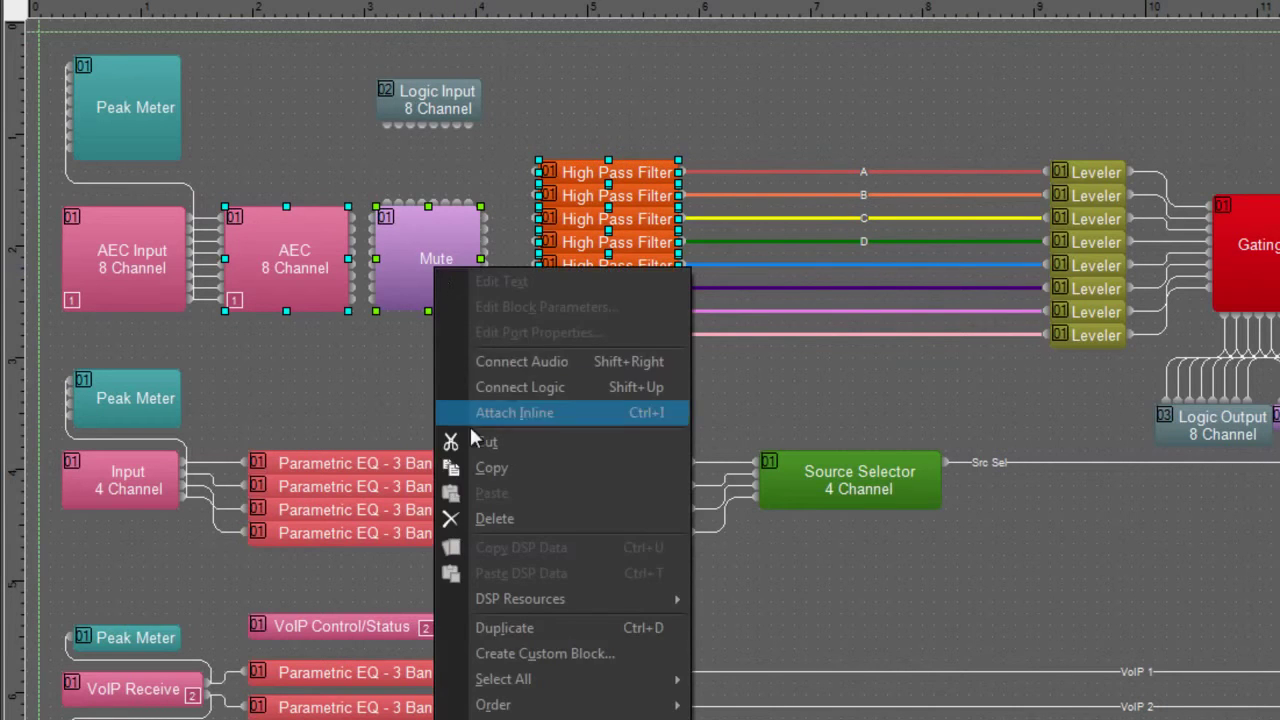
pyautogui.click(531, 362)
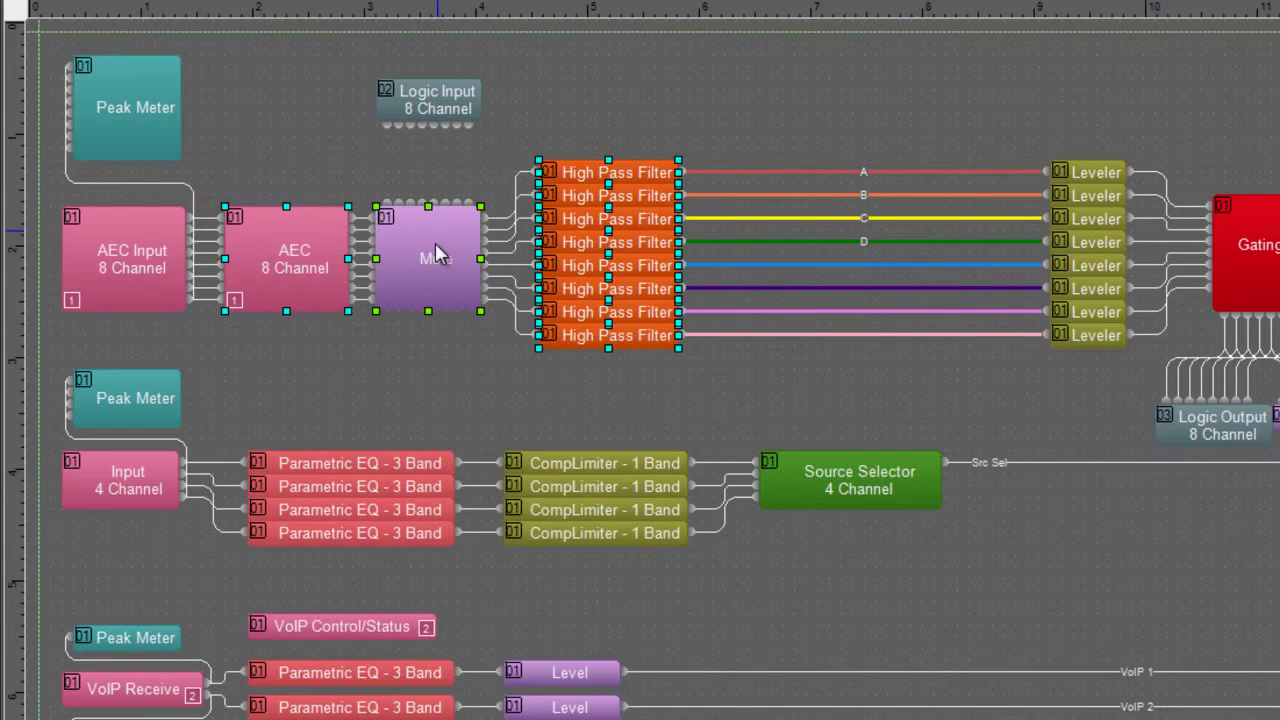
# - Connect eight logic wires from Logic Input 8 Channel into the Mute block
pyautogui.click(442, 218)
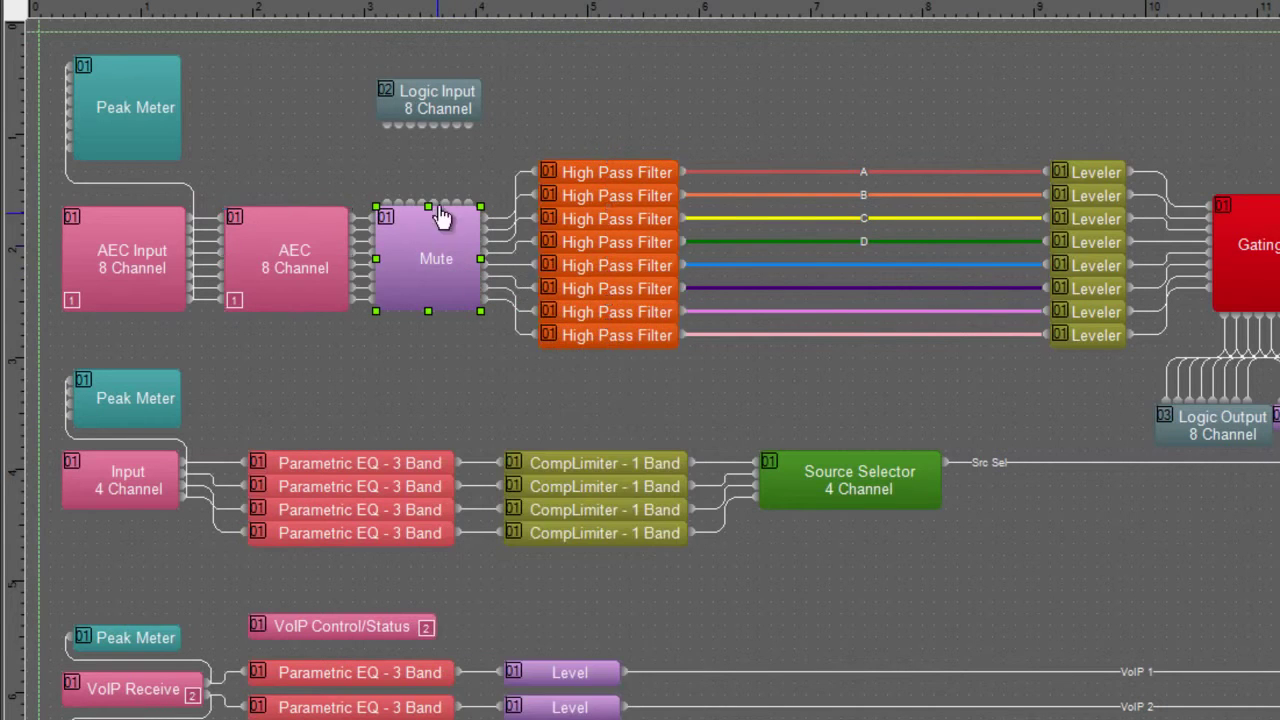
pyautogui.keyDown('ctrl'); pyautogui.click(428, 103); pyautogui.keyUp('ctrl')
pyautogui.rightClick(446, 104)
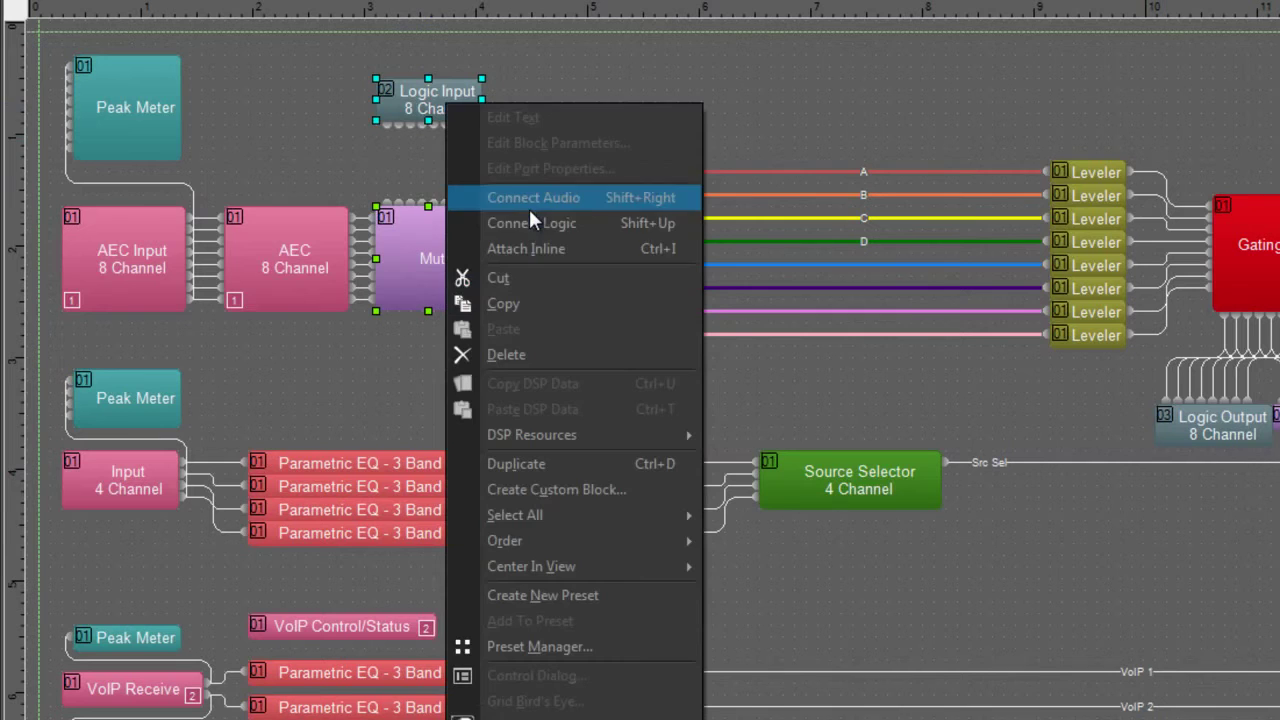
pyautogui.click(529, 221)
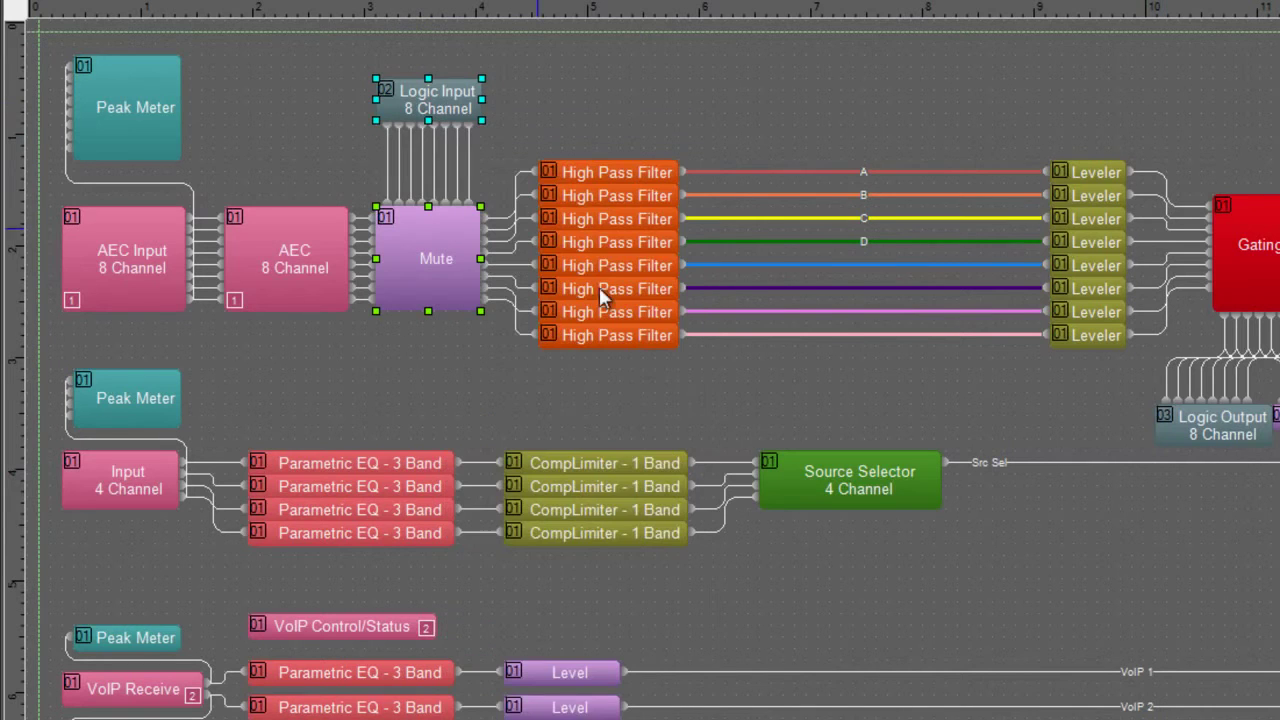
pyautogui.click(839, 384)
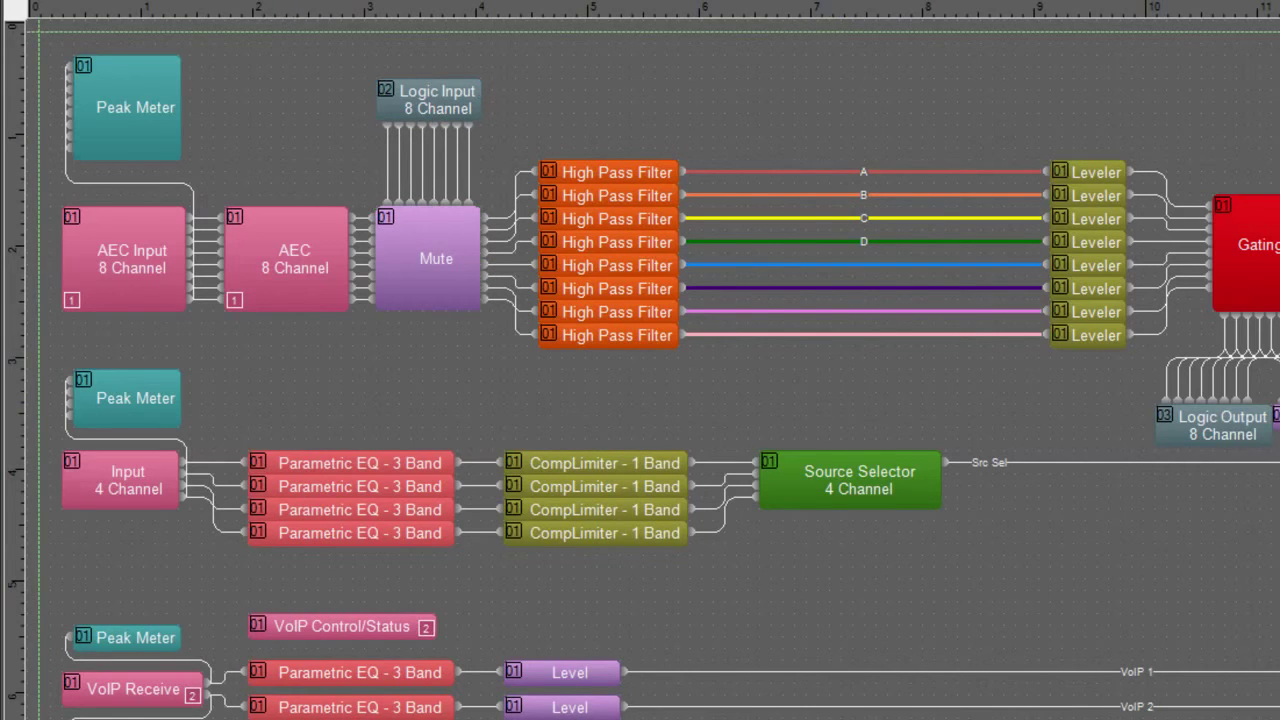
# - Scroll the canvas to reveal the Gating Auto Mixer 8x1, RMS Meter and Matrix Mixer 20x6 area
pyautogui.hscroll(4, 640, 360)
pyautogui.scroll(-1, 640, 360)
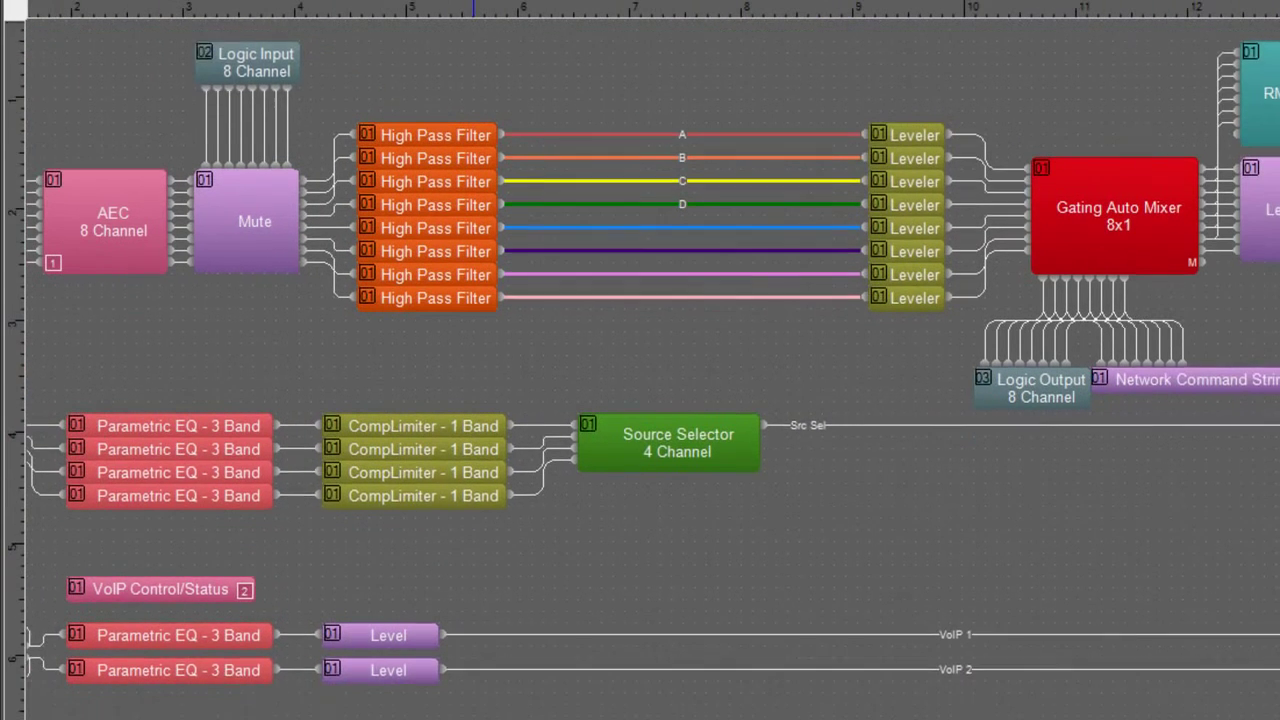
pyautogui.scroll(-3, 640, 360)
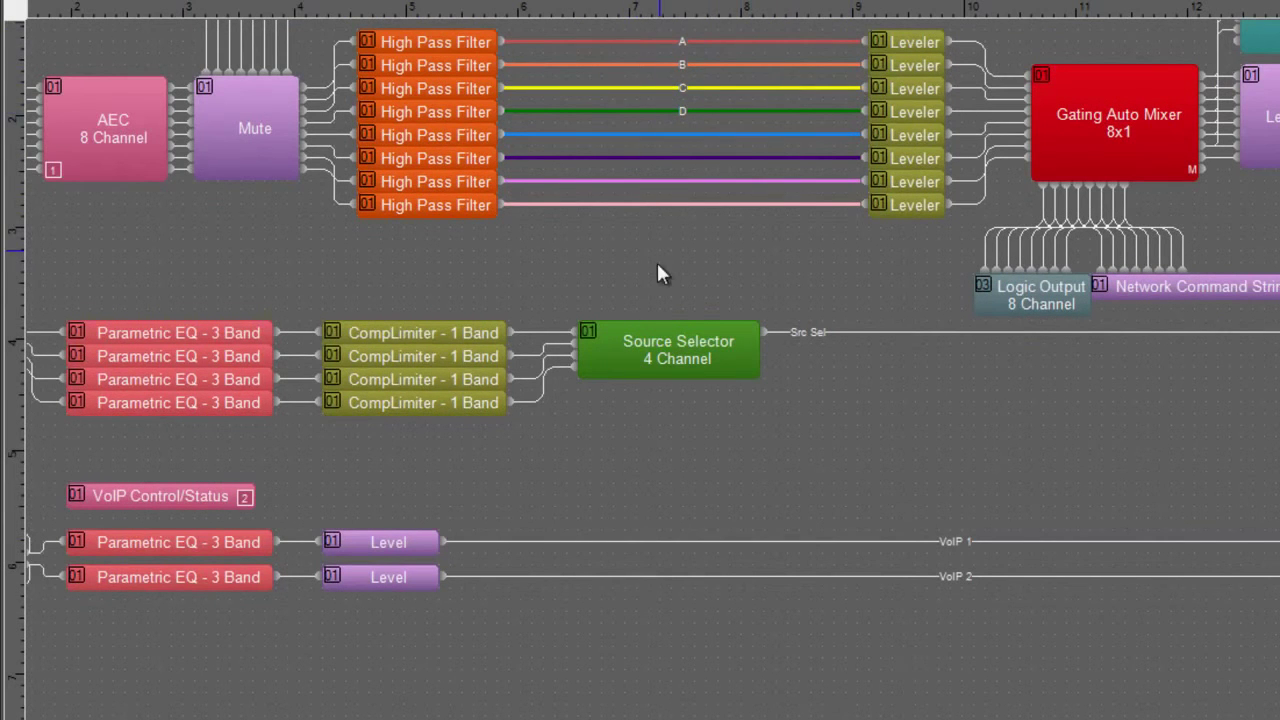
pyautogui.hscroll(9, 640, 360)
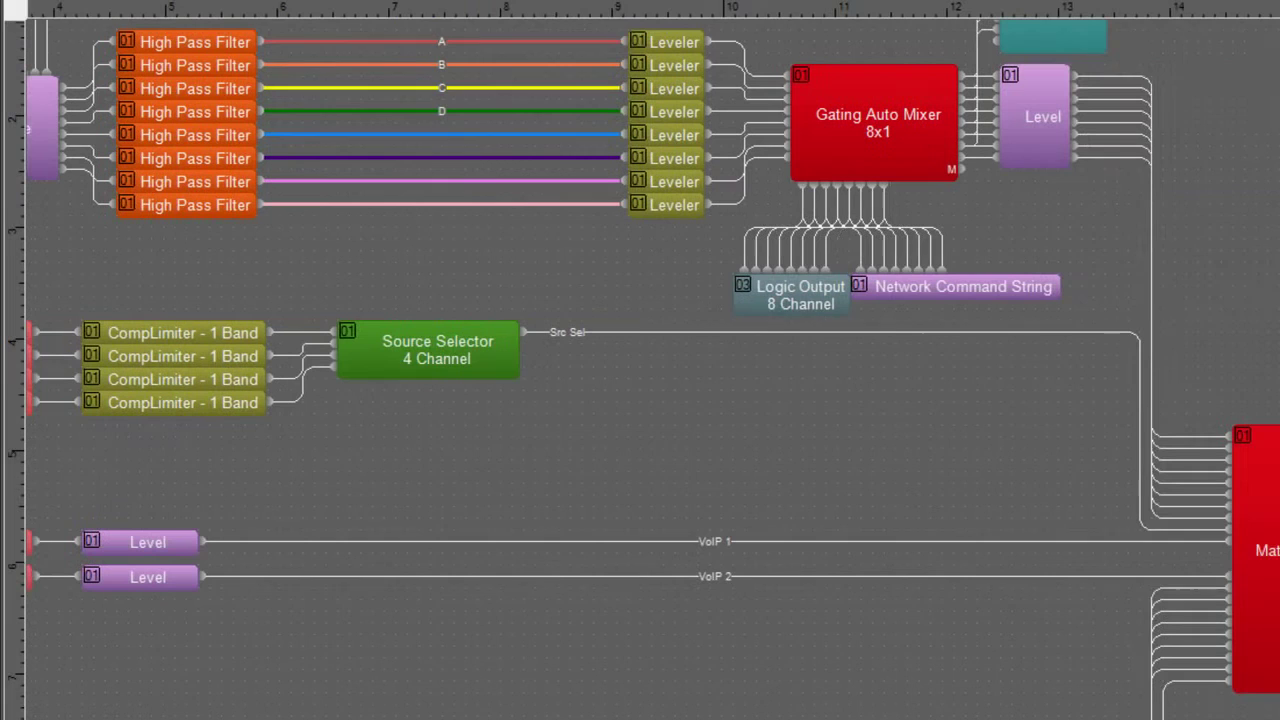
pyautogui.scroll(3, 640, 360)
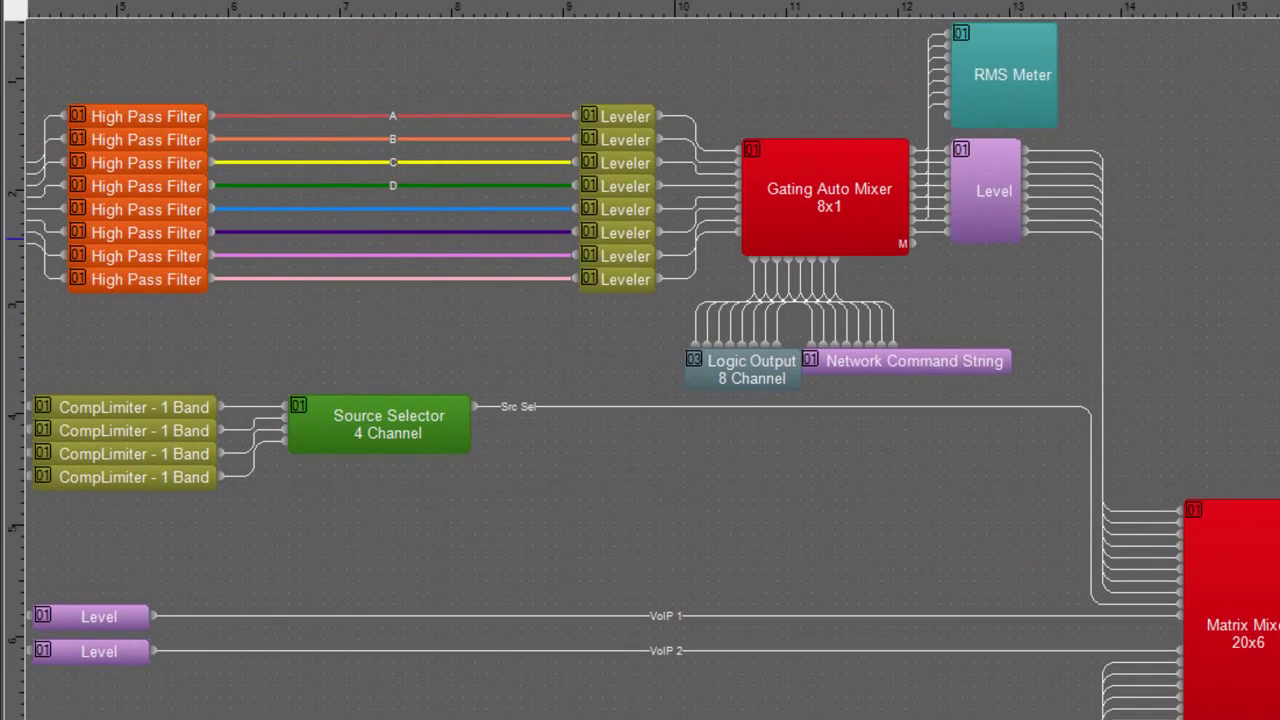
# - Paste eight Parametric EQ - 3 Band blocks and attach them inline between filters and Levelers
pyautogui.moveTo(856, 318); pyautogui.dragTo(646, 150)
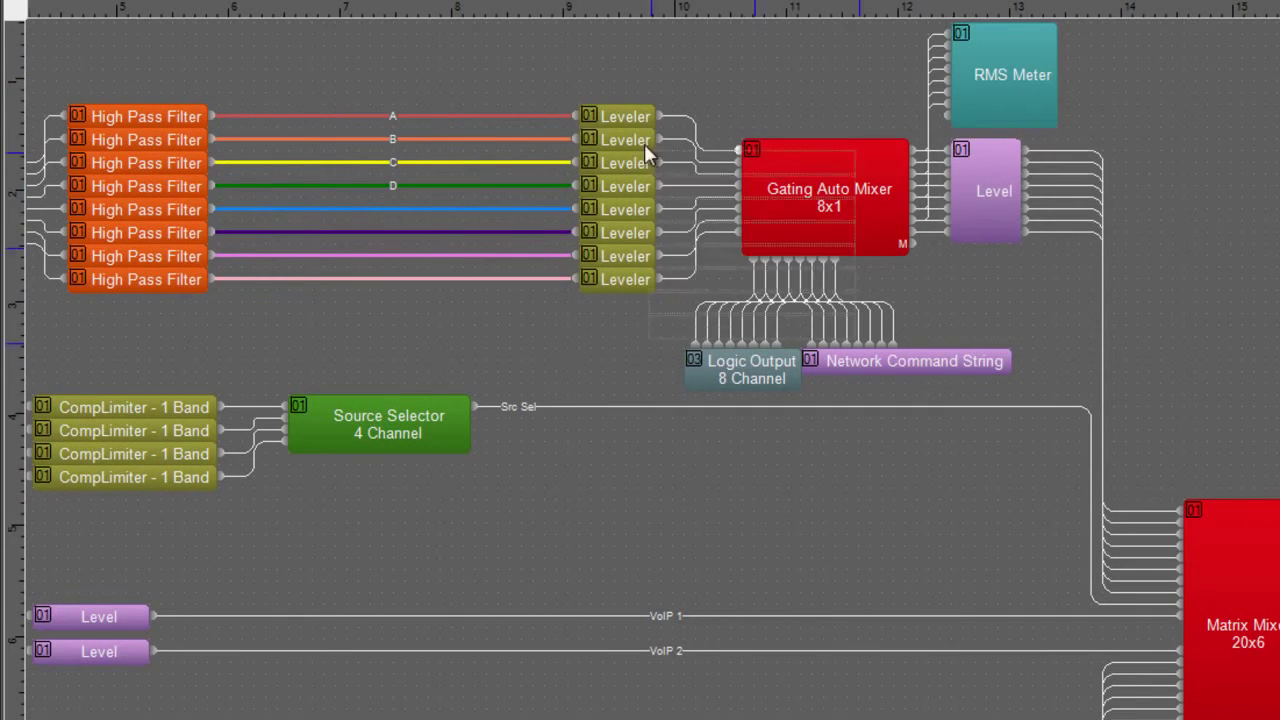
pyautogui.hotkey('ctrl', 'v')
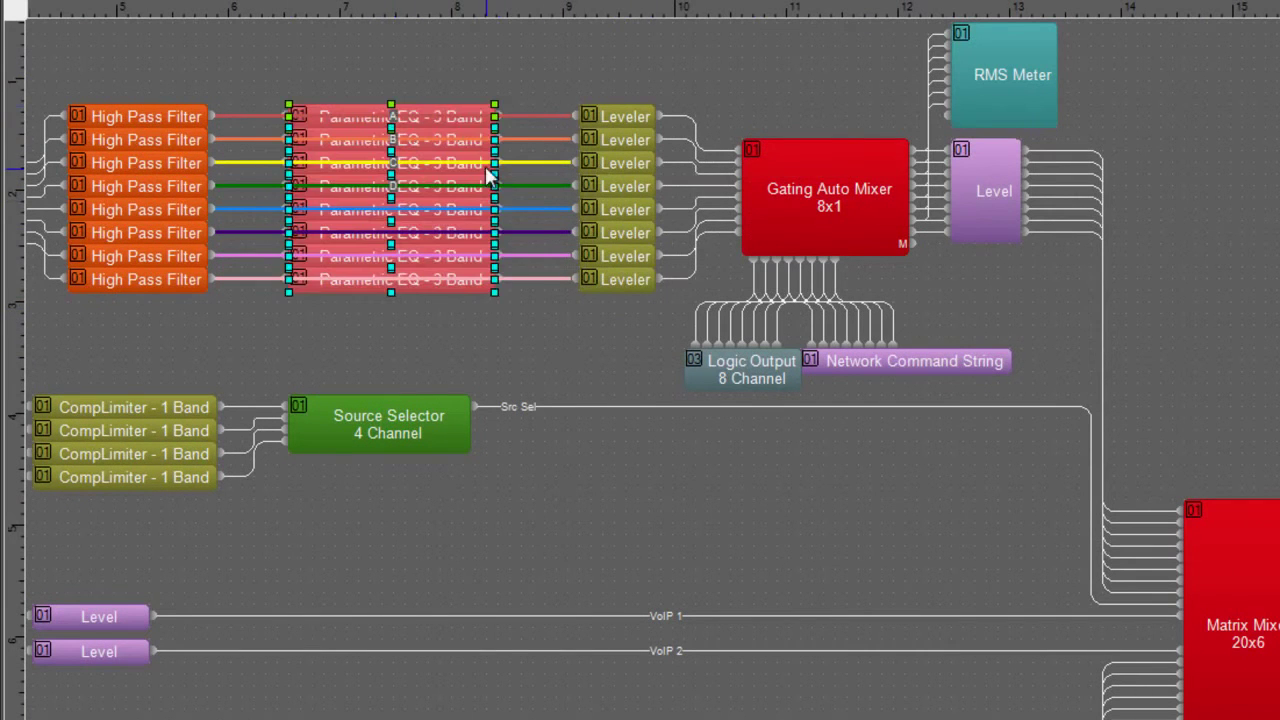
pyautogui.rightClick(450, 104)
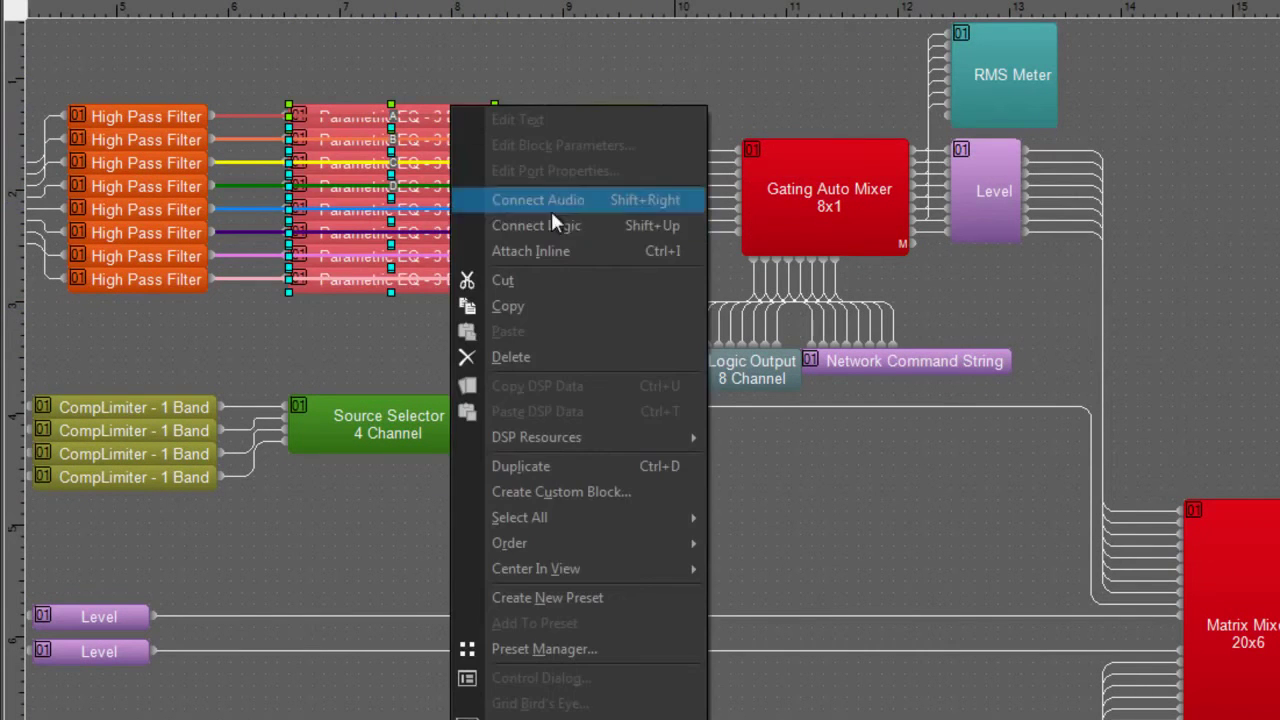
pyautogui.click(544, 250)
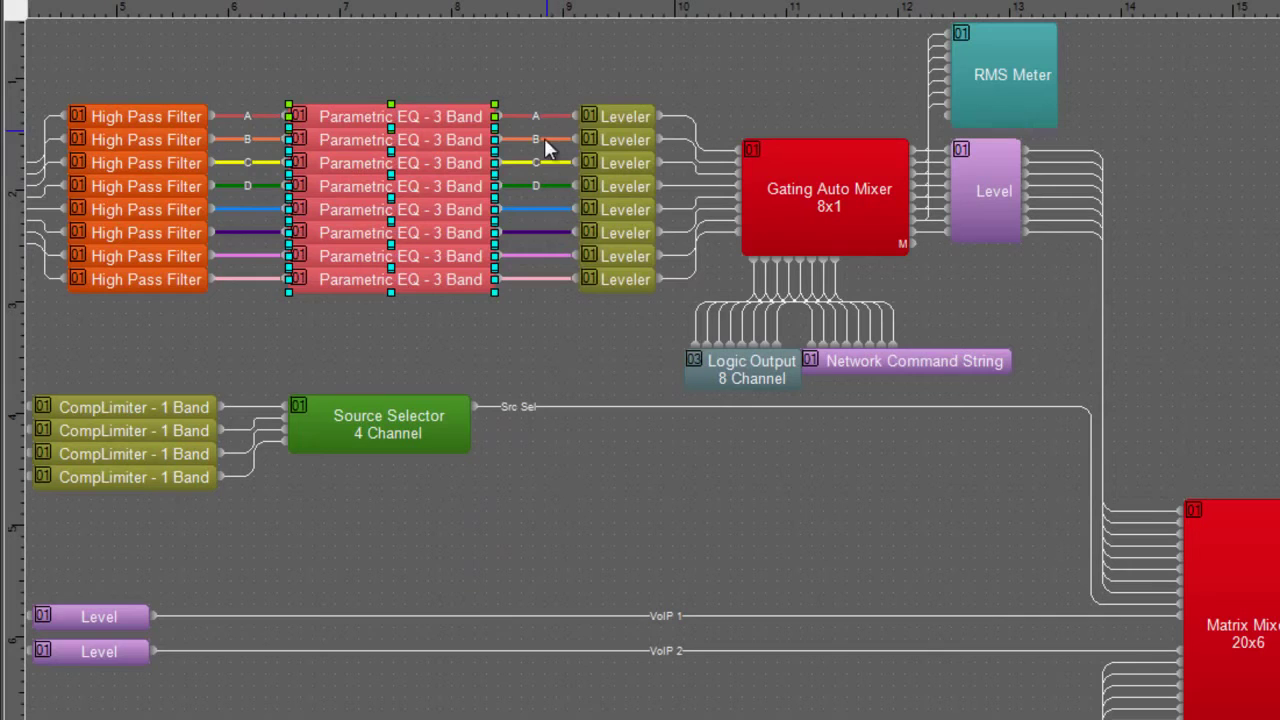
pyautogui.click(447, 341)
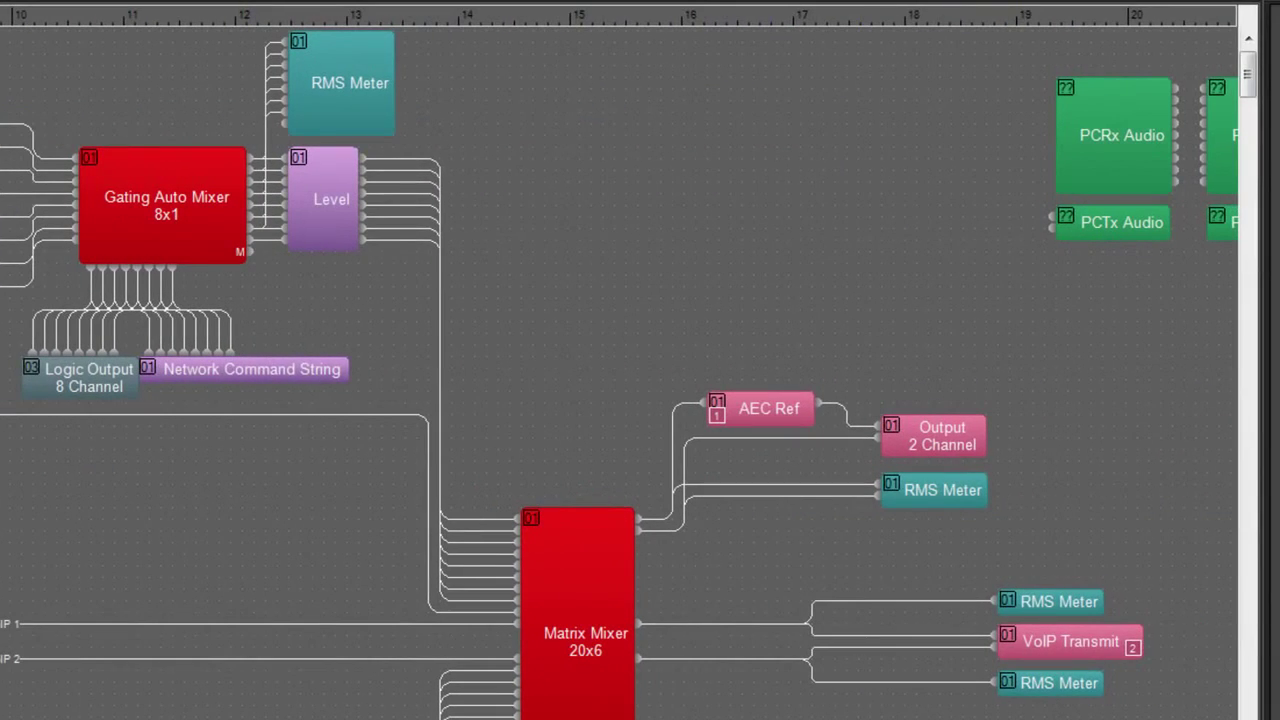
# - Move PCTx Audio beside the Level block and PCRx Audio just left of the Matrix Mixer
pyautogui.hscroll(5, 620, 360)
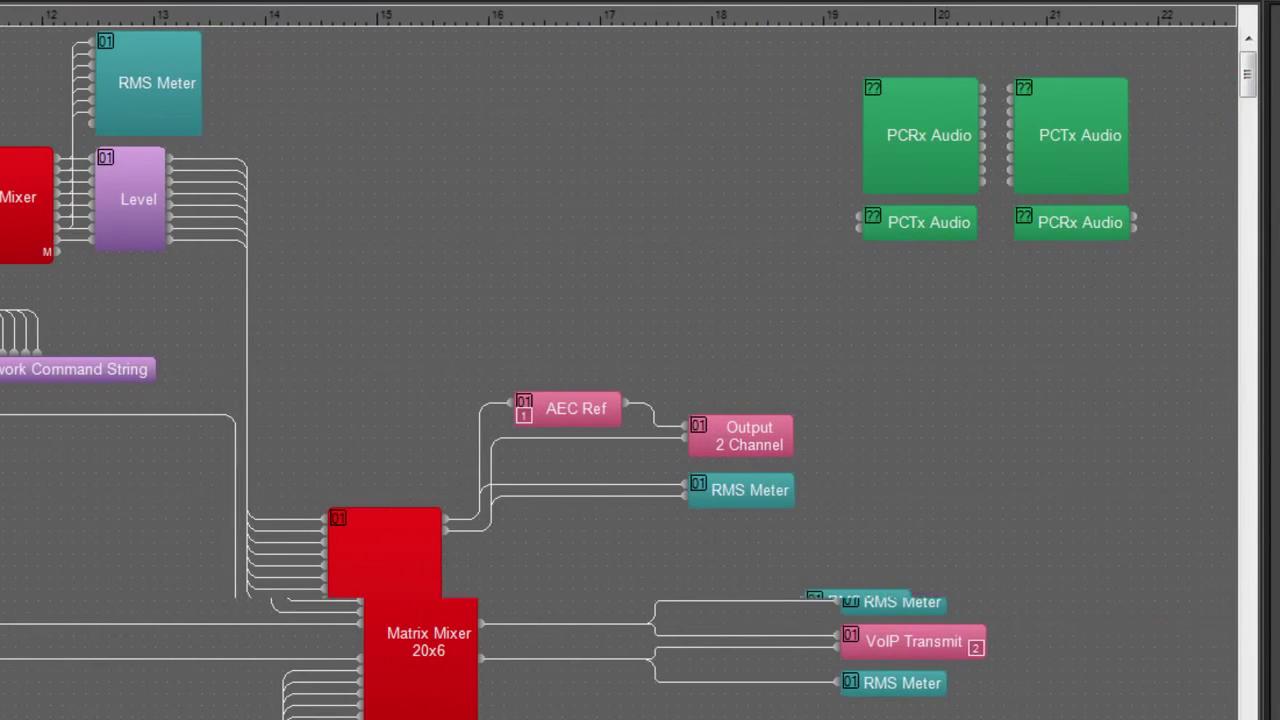
pyautogui.click(1047, 139)
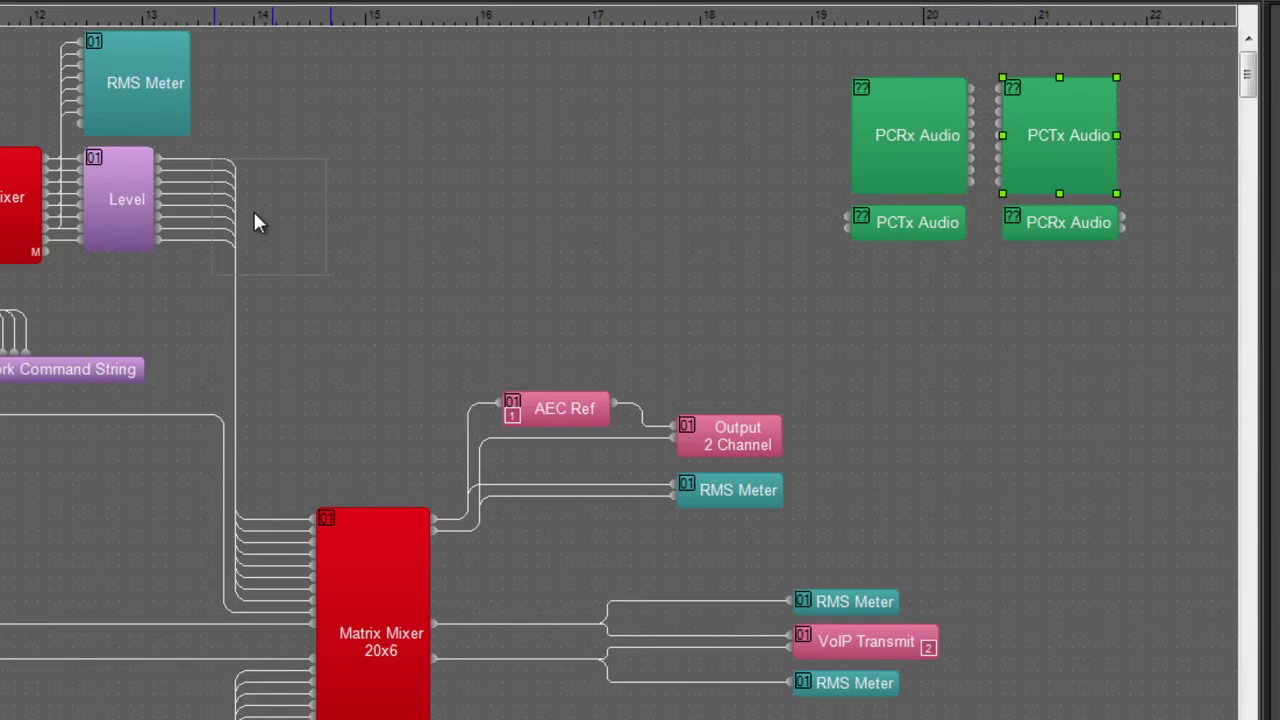
pyautogui.moveTo(254, 214); pyautogui.dragTo(251, 214)
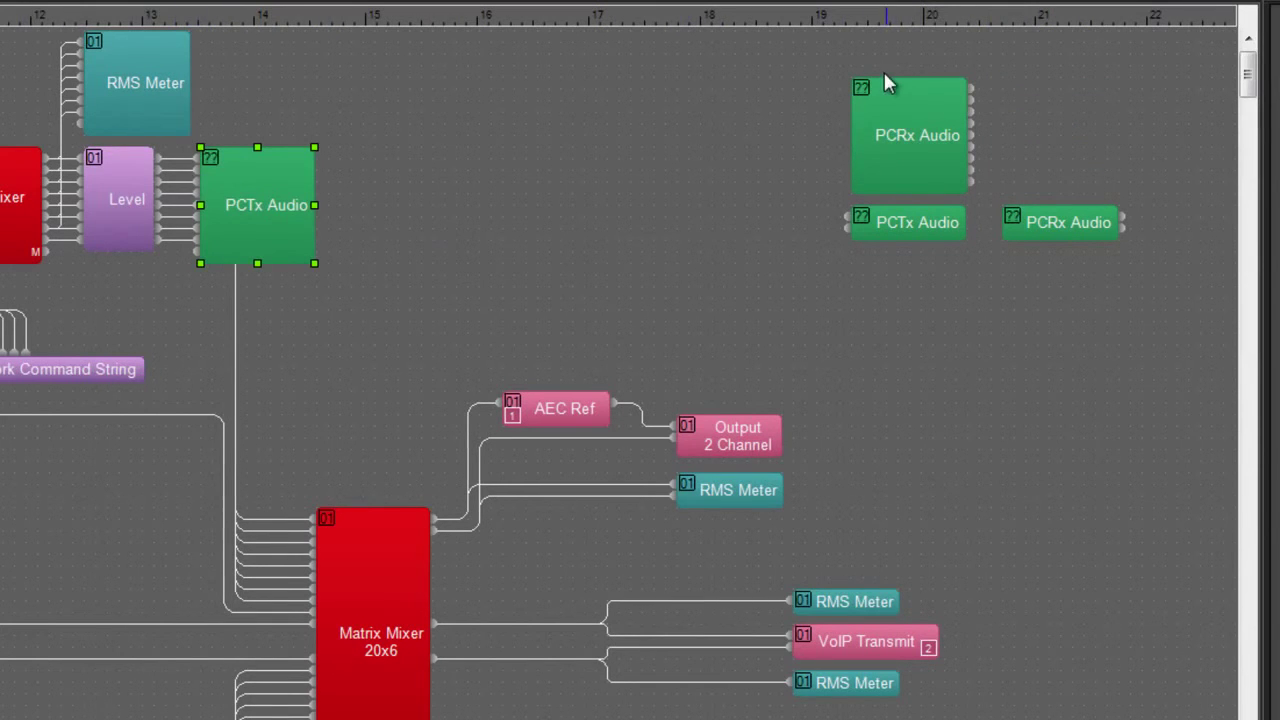
pyautogui.moveTo(885, 82); pyautogui.dragTo(205, 544)
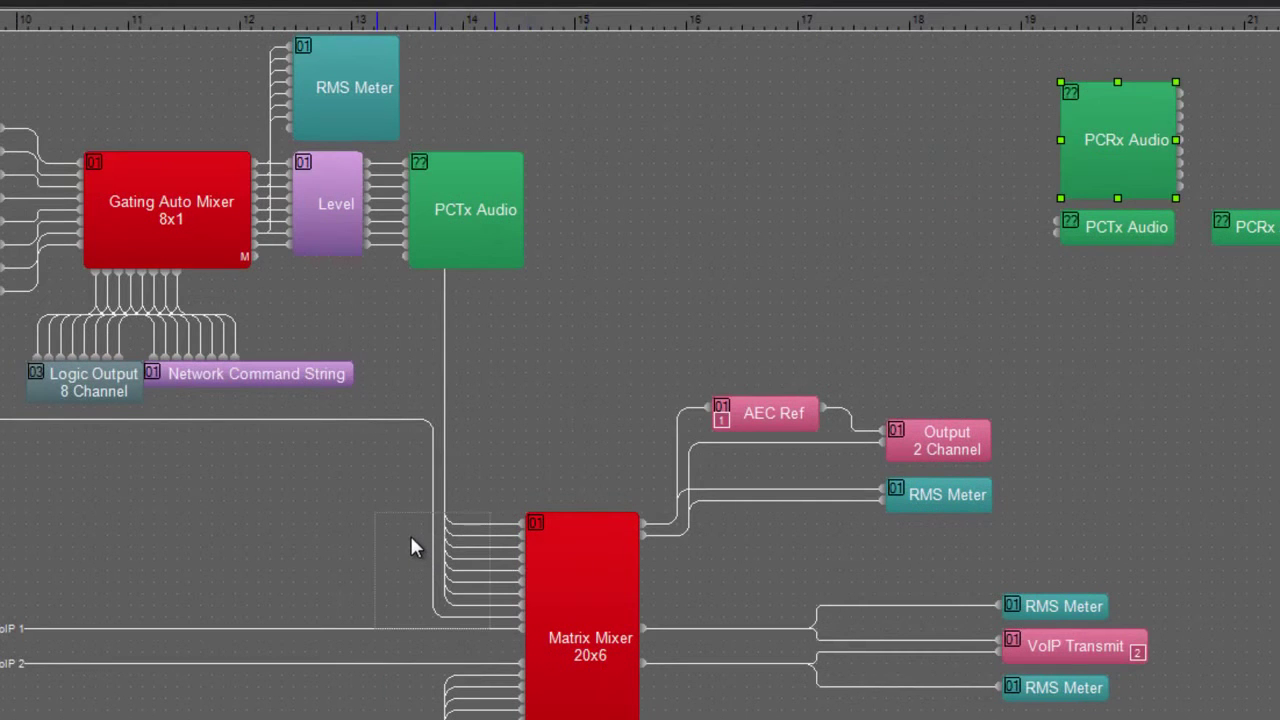
pyautogui.moveTo(410, 534); pyautogui.dragTo(410, 534)
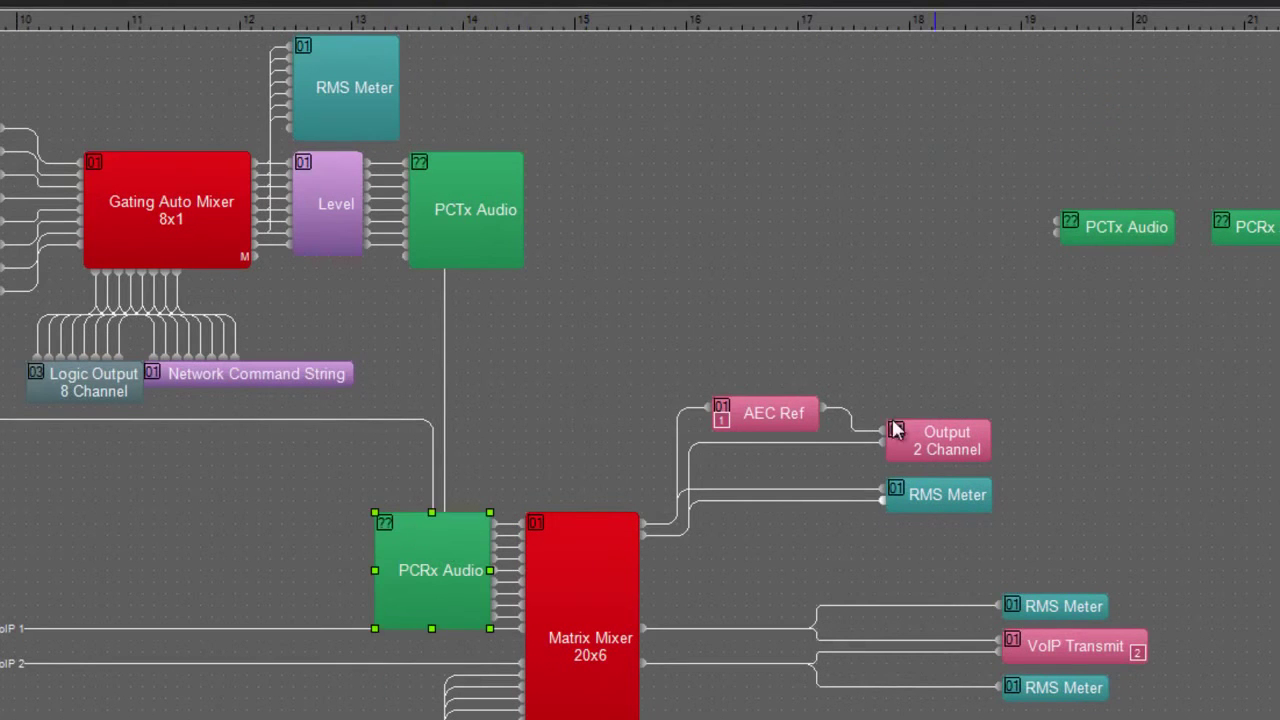
# - Reroute the wire feeding PCRx Audio upward and rightward with a new bend
pyautogui.click(383, 419)
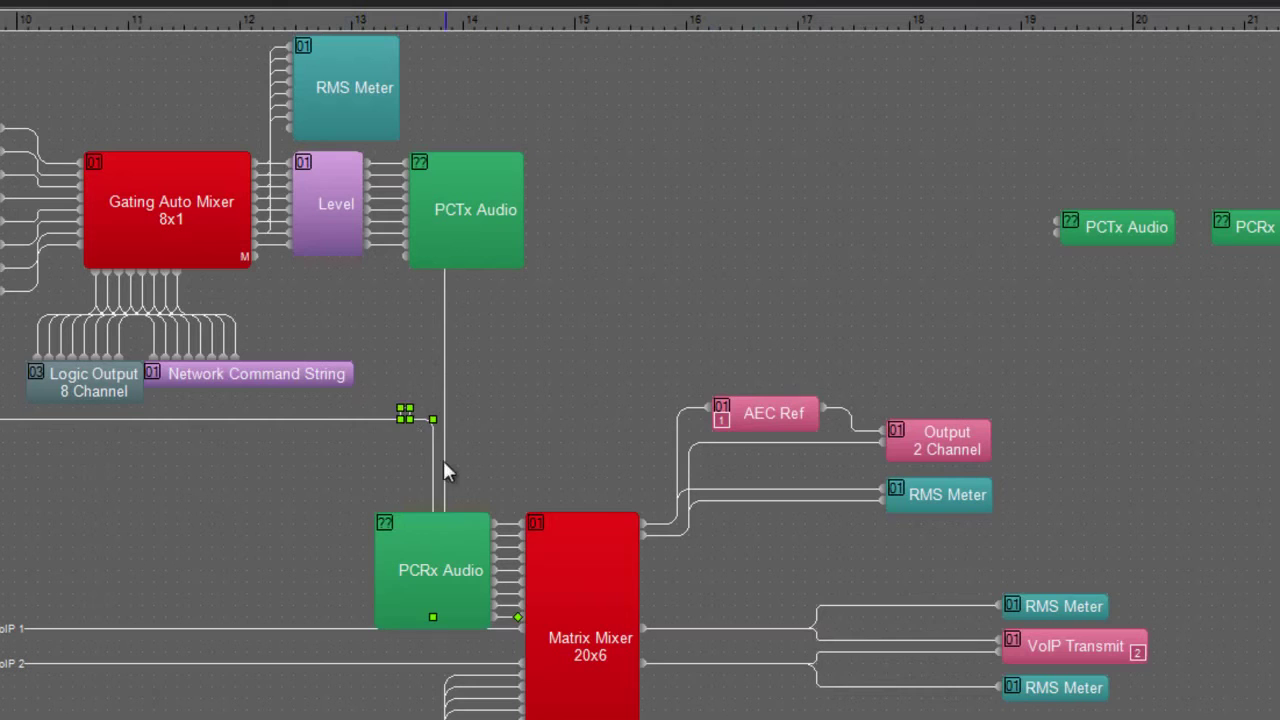
pyautogui.moveTo(403, 414); pyautogui.dragTo(412, 256)
pyautogui.moveTo(411, 306); pyautogui.dragTo(430, 306)
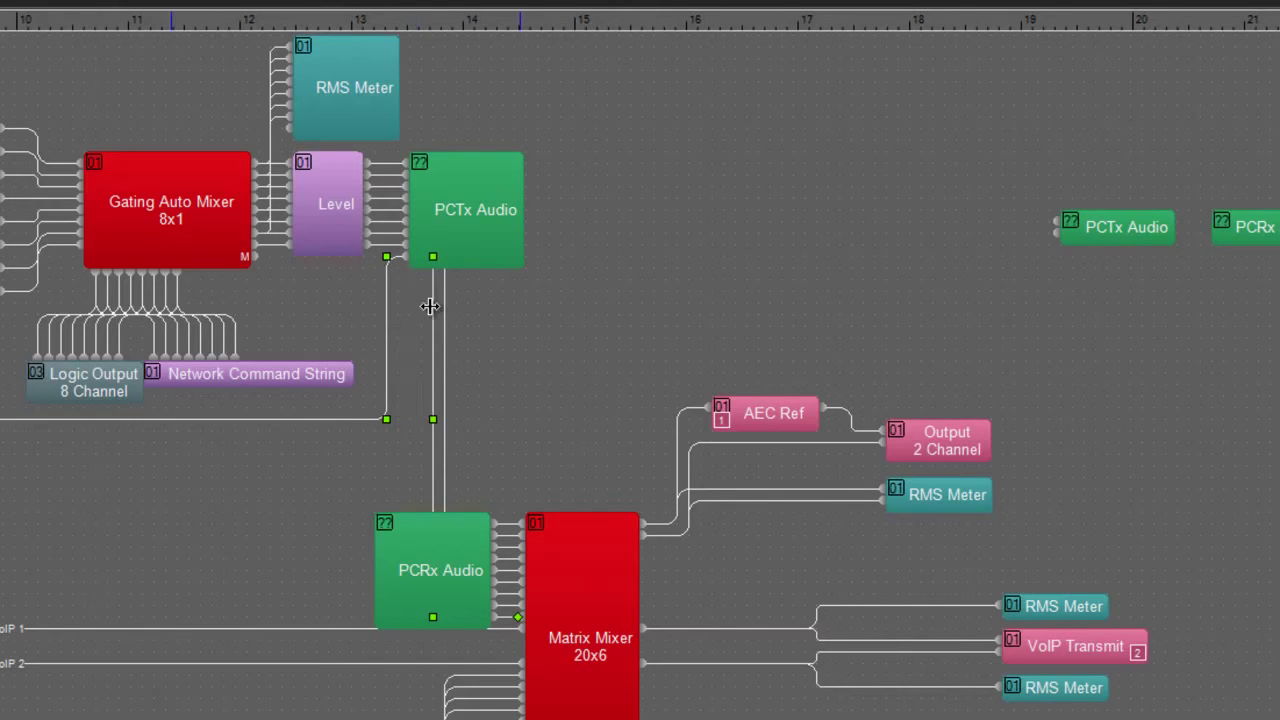
pyautogui.click(490, 233)
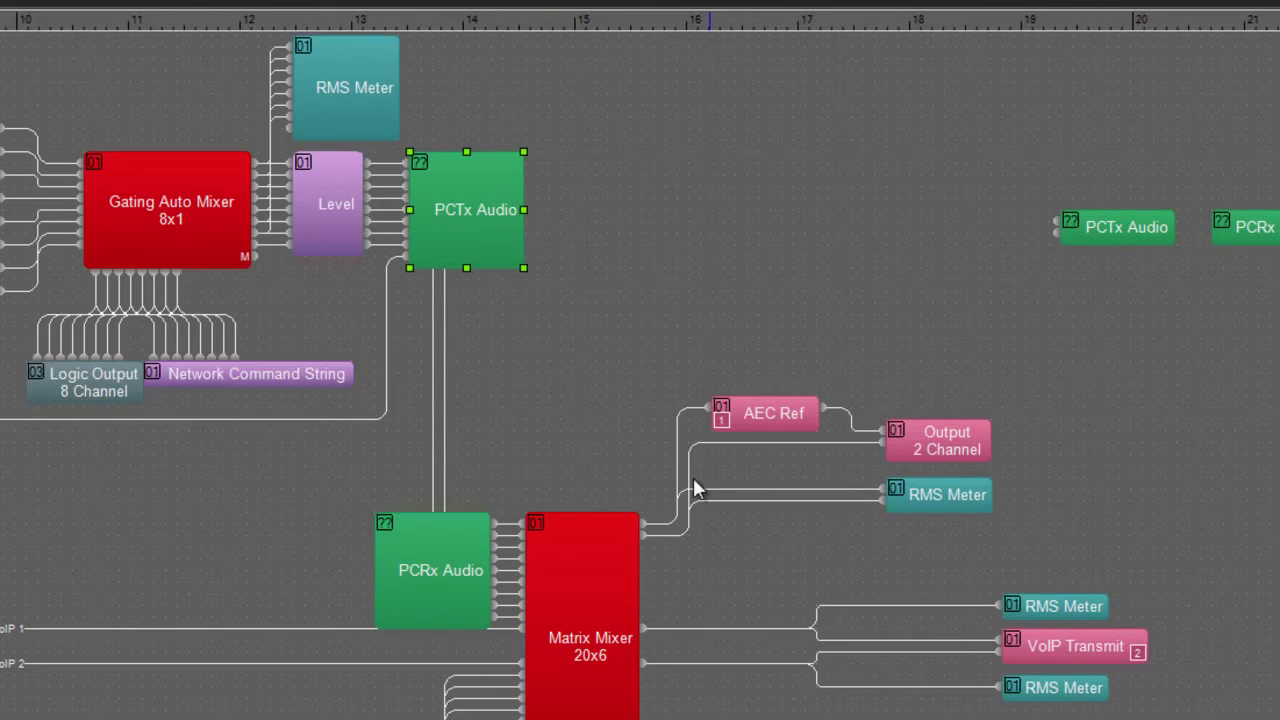
# - Attach PCTx and PCRx Audio inline and apply the Src Sel line label to the ports
pyautogui.rightClick(418, 548)
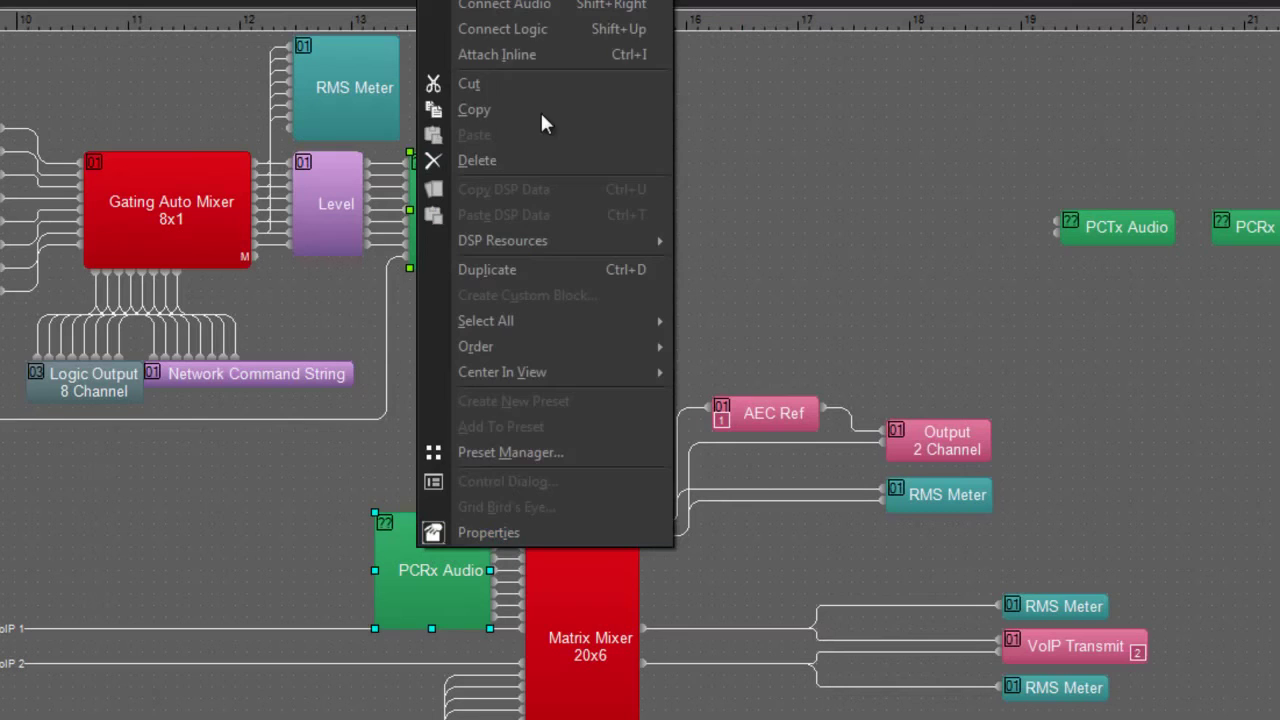
pyautogui.click(561, 52)
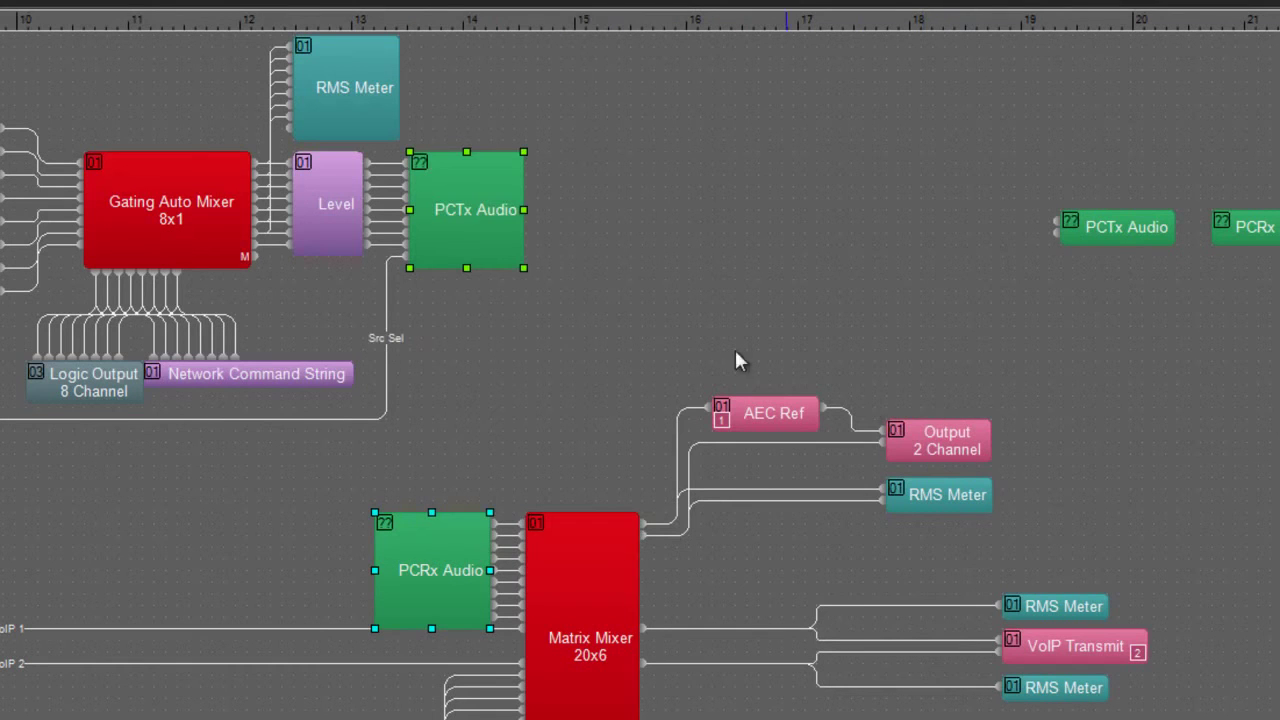
pyautogui.rightClick(323, 420)
pyautogui.click(300, 419)
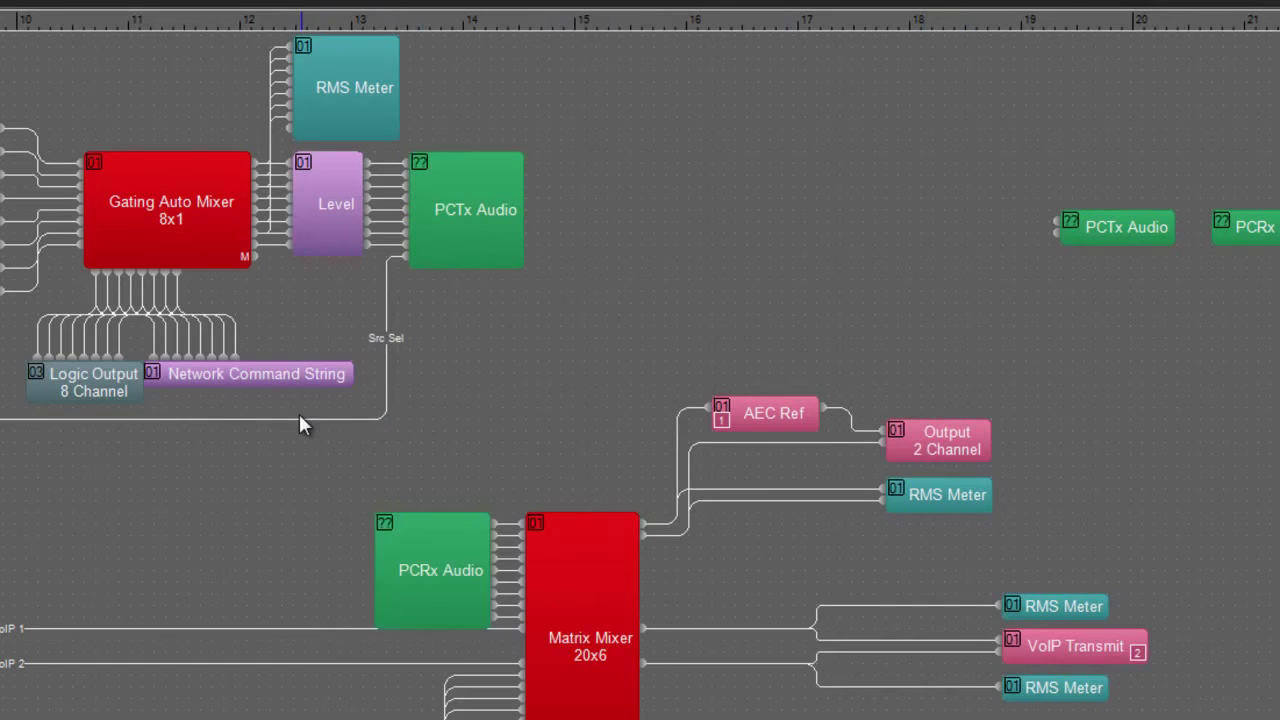
pyautogui.rightClick(278, 419)
pyautogui.rightClick(387, 340)
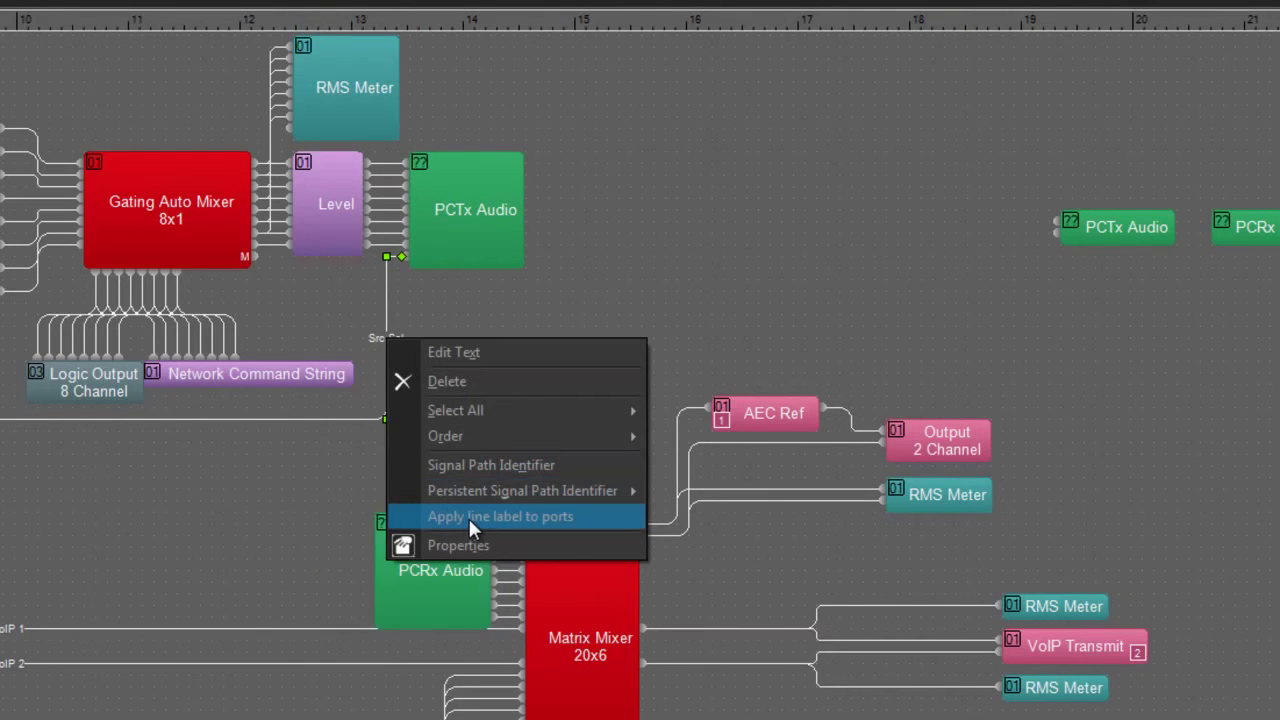
pyautogui.click(474, 515)
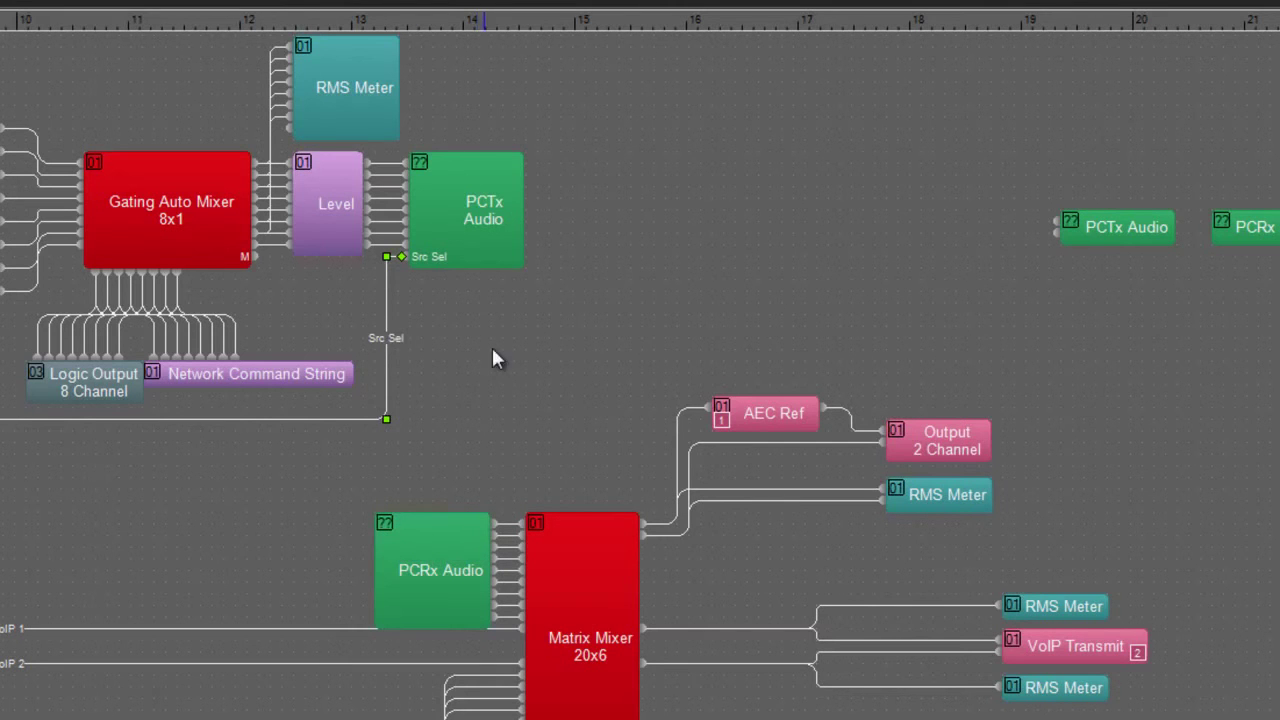
# - Place a second PCTx and PCRx Audio pair beside the Matrix Mixer's lower outputs
pyautogui.scroll(-2, 485, 340)
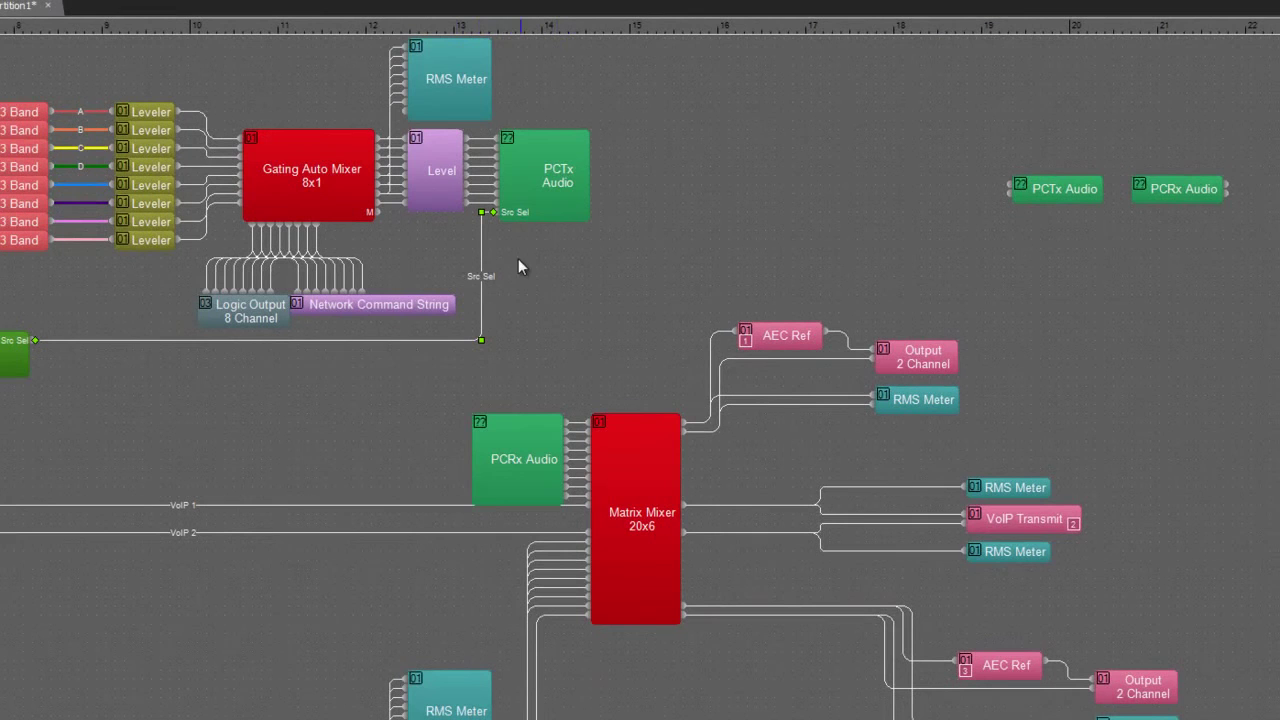
pyautogui.click(183, 507)
pyautogui.moveTo(1030, 187); pyautogui.dragTo(746, 607)
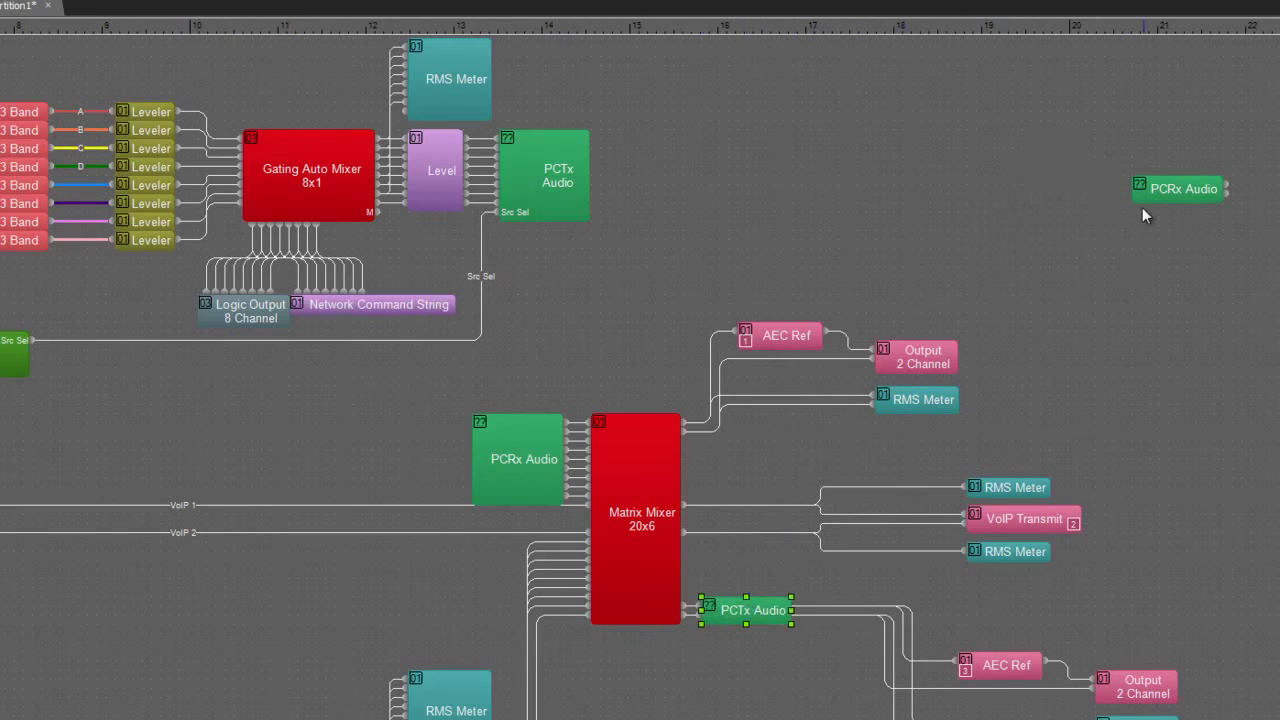
pyautogui.moveTo(1166, 200); pyautogui.dragTo(1027, 313)
pyautogui.moveTo(831, 605); pyautogui.dragTo(800, 610)
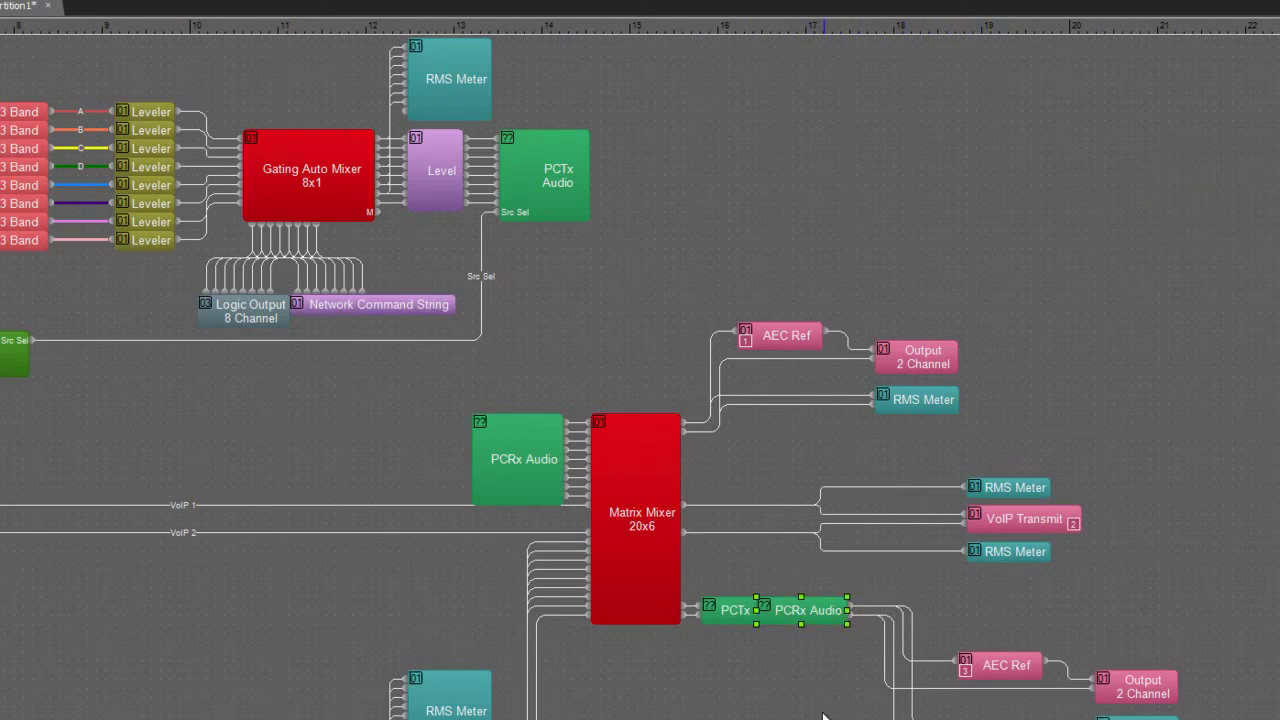
# - Attach the second pair inline, then shift PCRx with its AEC Ref, Output and RMS Meter right
pyautogui.keyDown('ctrl'); pyautogui.click(731, 615); pyautogui.keyUp('ctrl')
pyautogui.rightClick(796, 614)
pyautogui.click(885, 221)
pyautogui.click(505, 503)
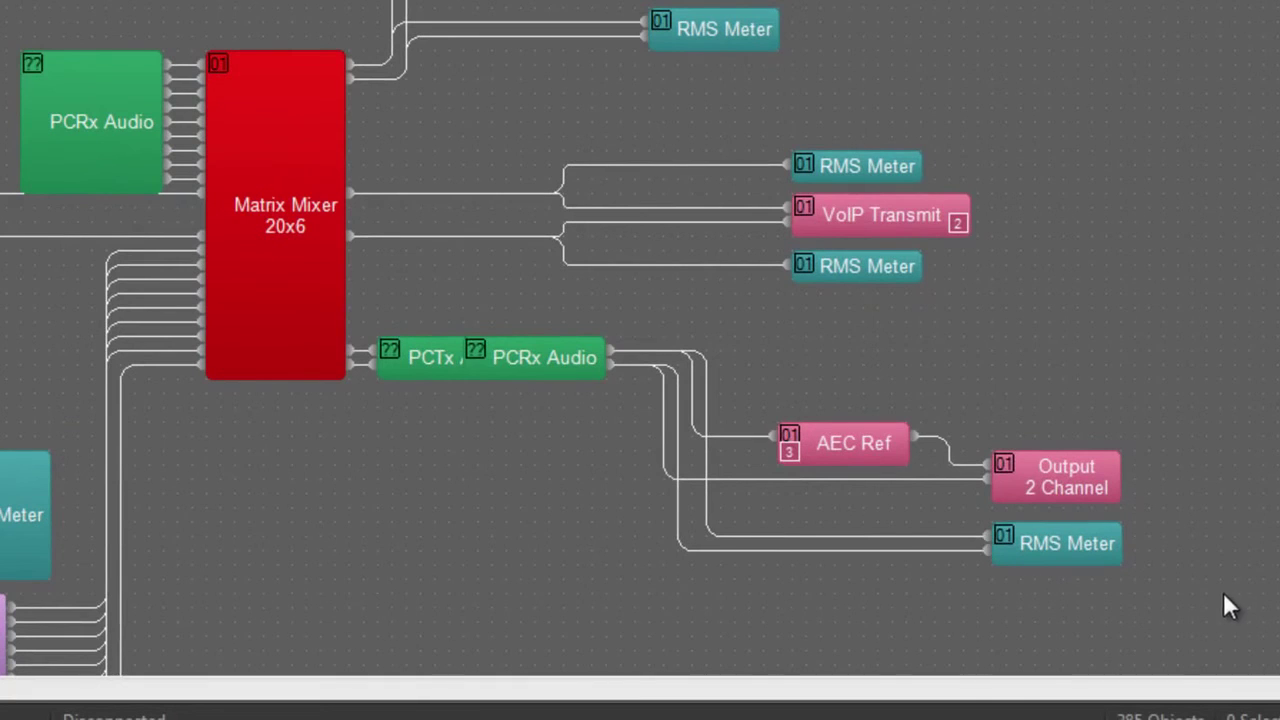
pyautogui.moveTo(1223, 592); pyautogui.dragTo(450, 322)
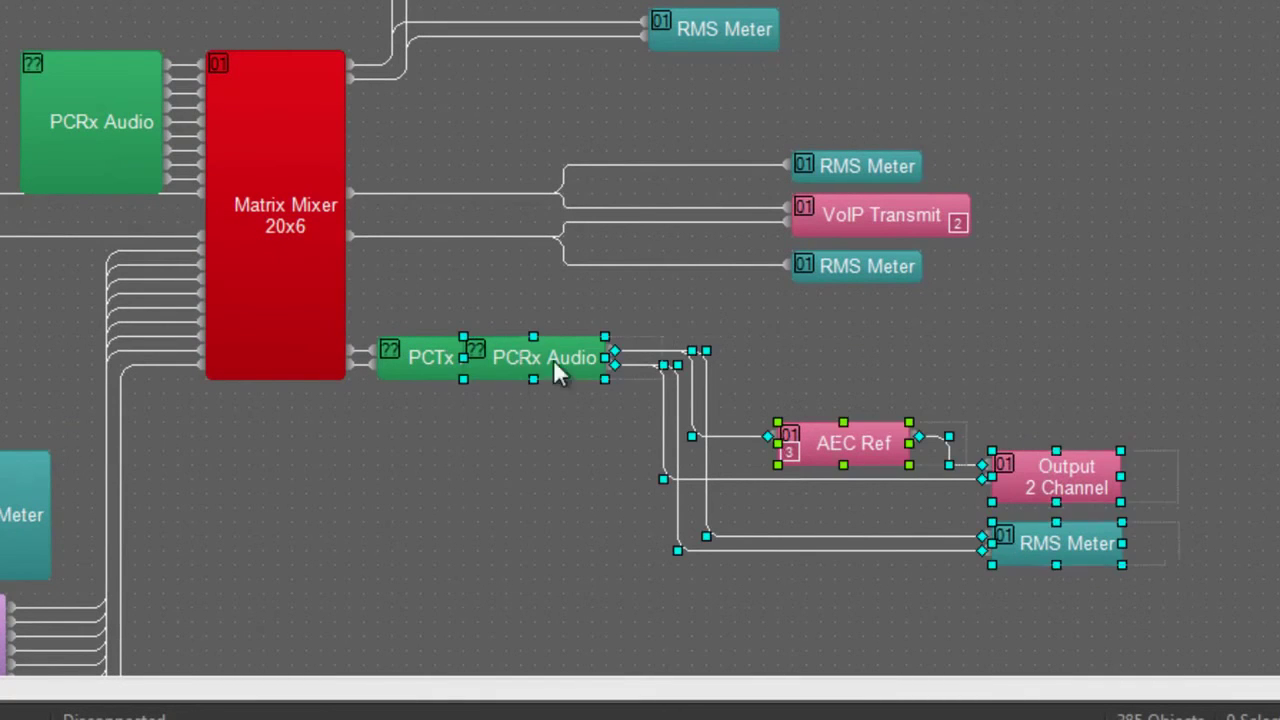
pyautogui.moveTo(554, 361); pyautogui.dragTo(768, 362)
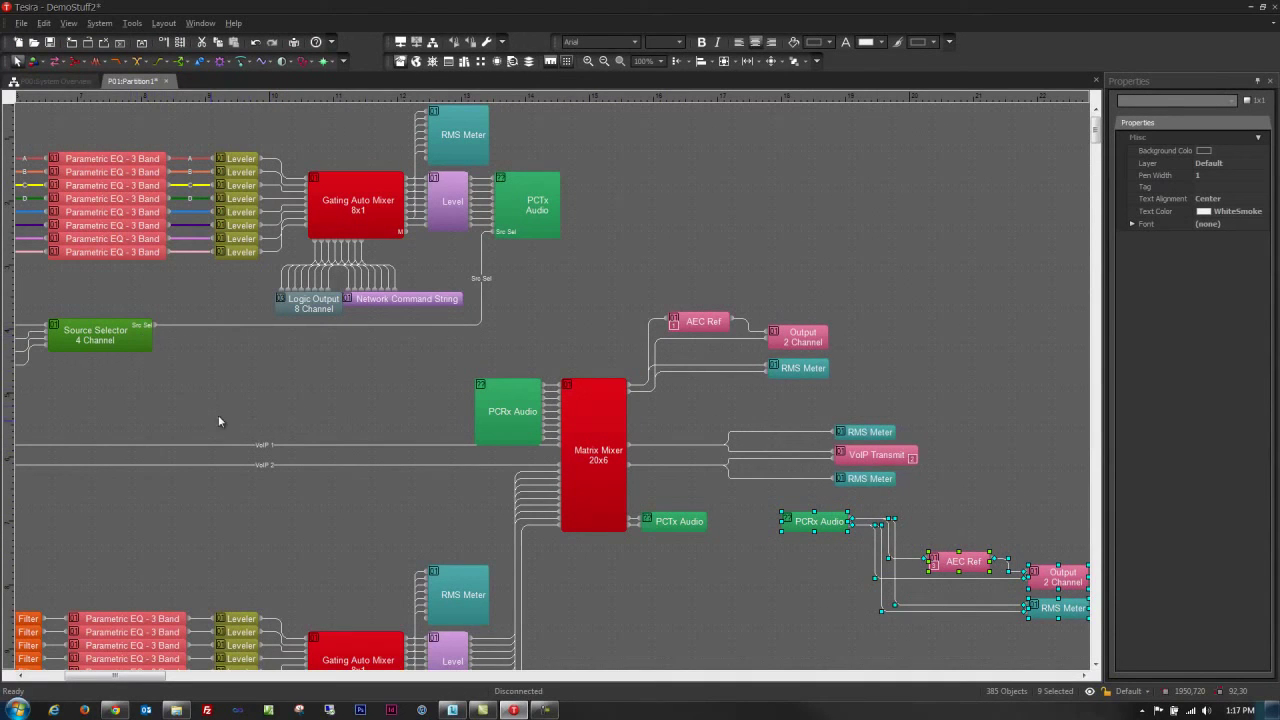
pyautogui.hscroll(-5, 230, 397)
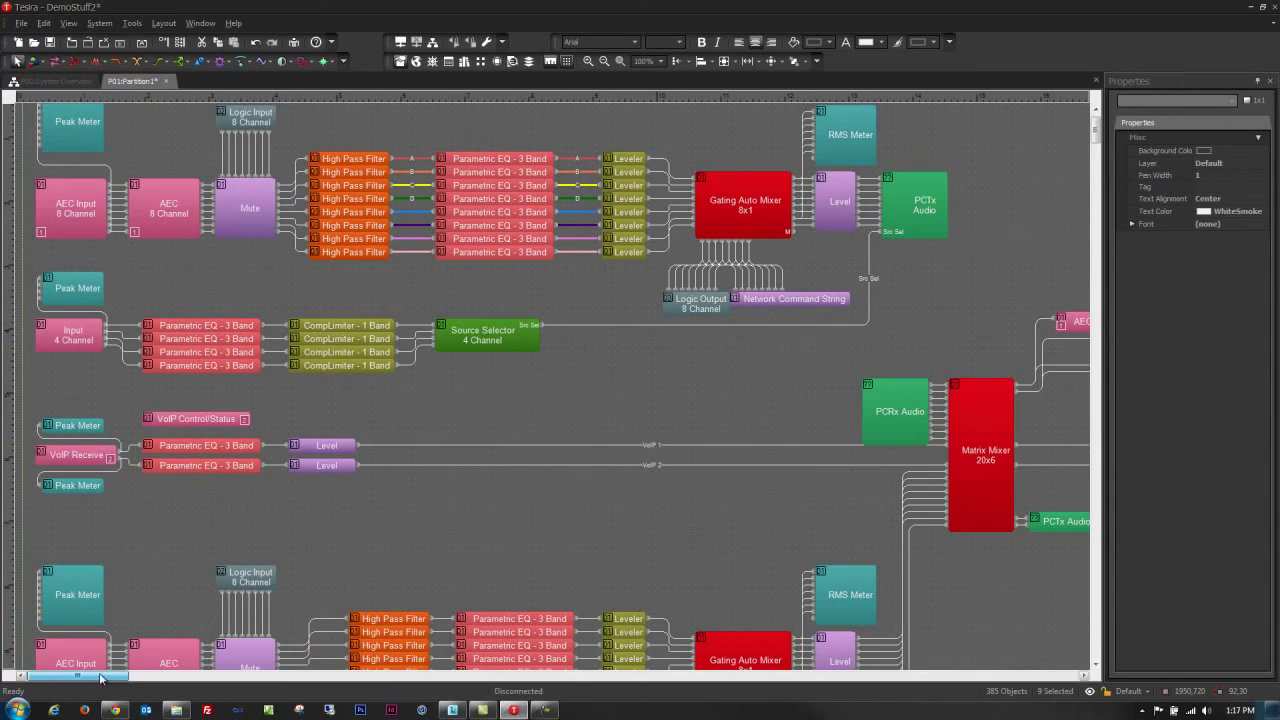